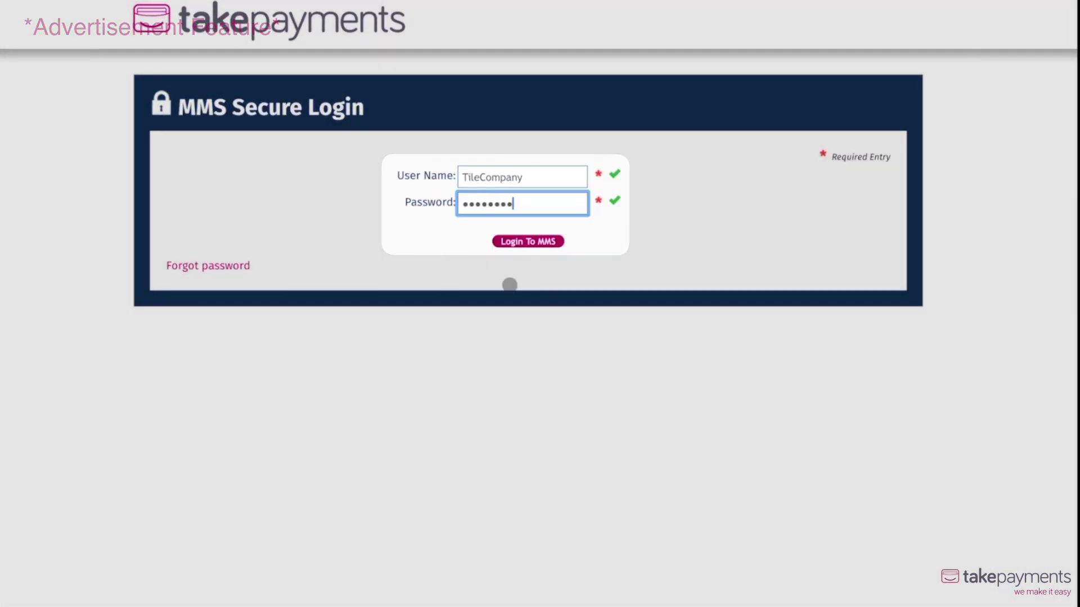
Log in to the takepayments merchant account to reach the Home page.
{"action": "left_click", "coordinate": [529, 242]}
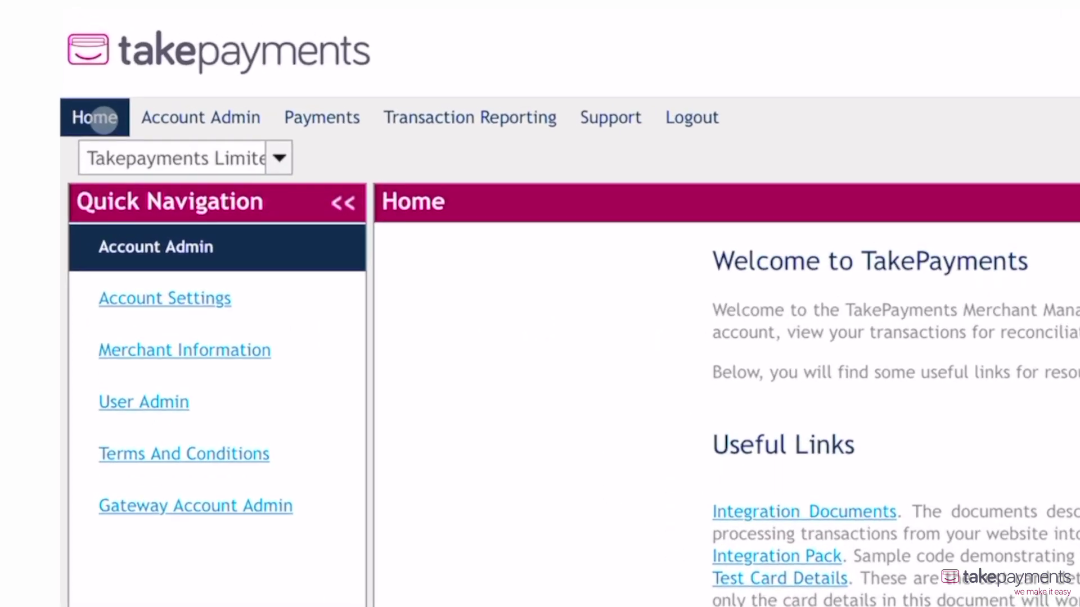
Open the Transaction By Card Details form from the Payments menu.
{"action": "mouse_move", "coordinate": [259, 121]}
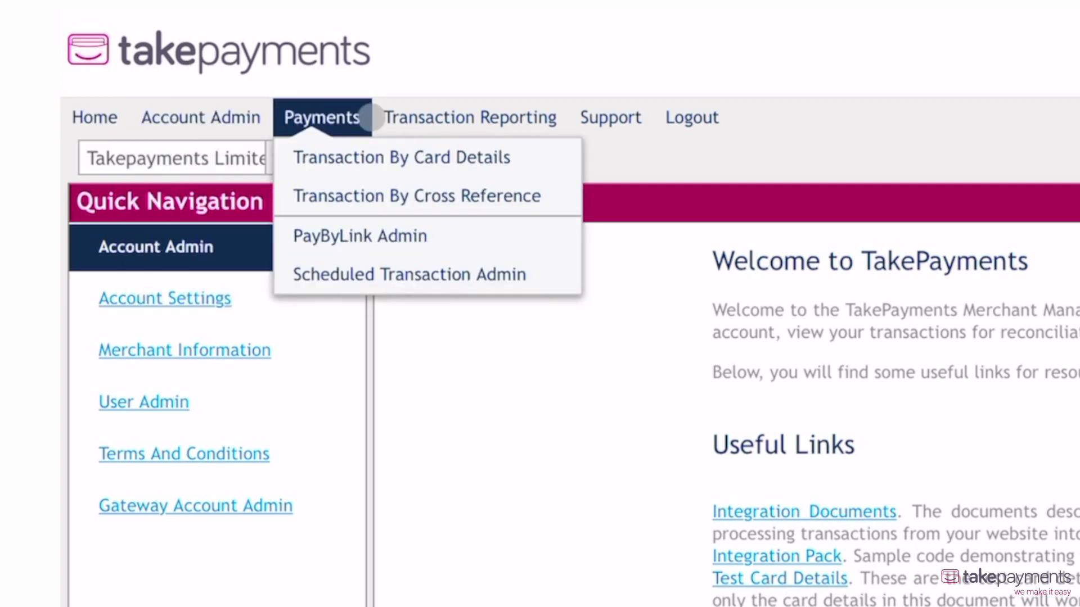
{"action": "mouse_move", "coordinate": [444, 116]}
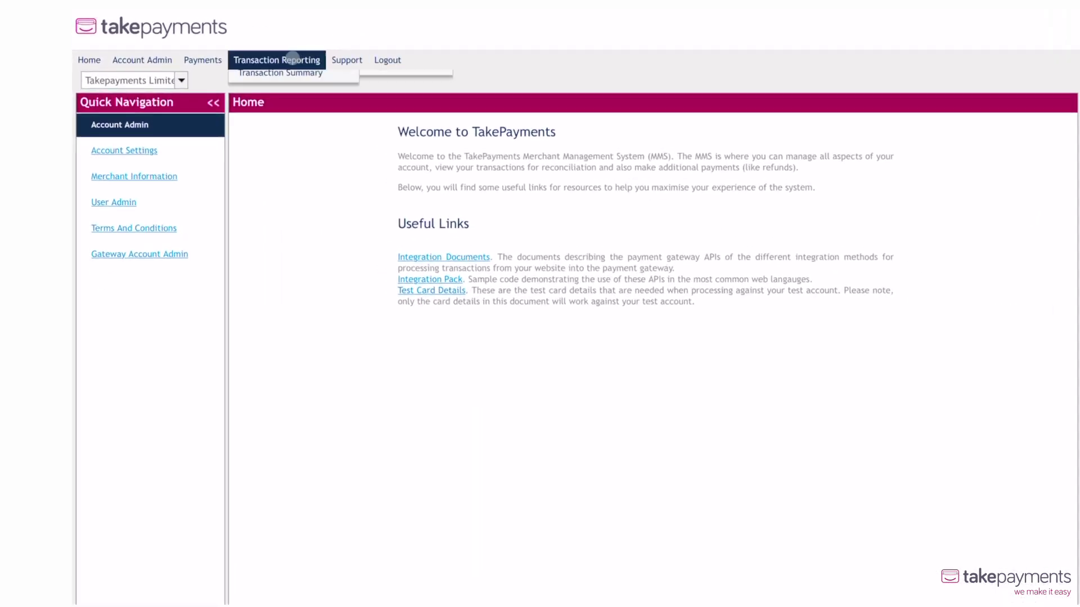
{"action": "mouse_move", "coordinate": [195, 56]}
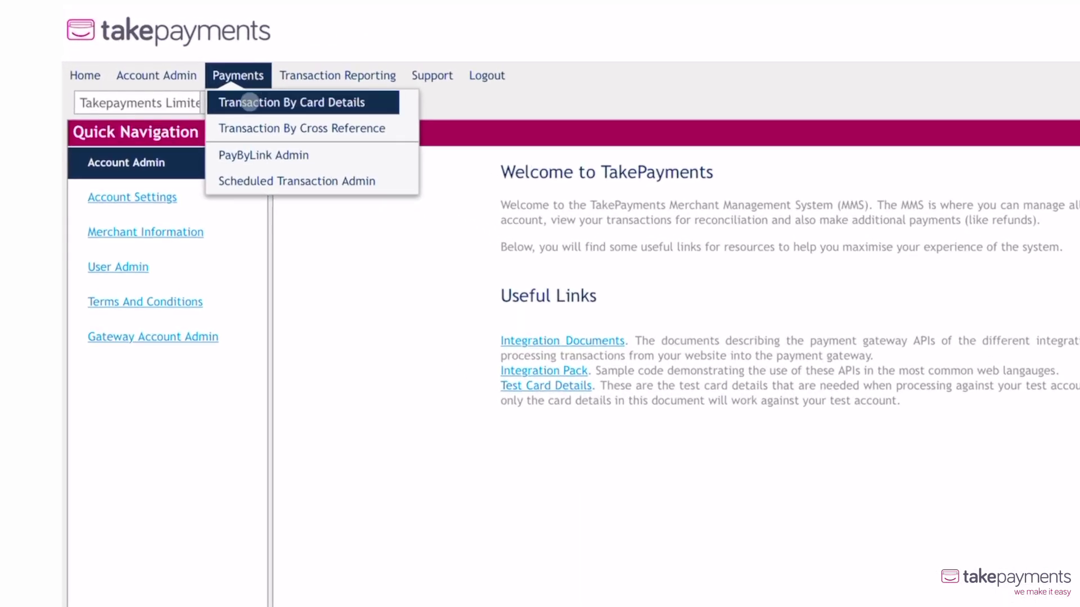
{"action": "left_click", "coordinate": [249, 102]}
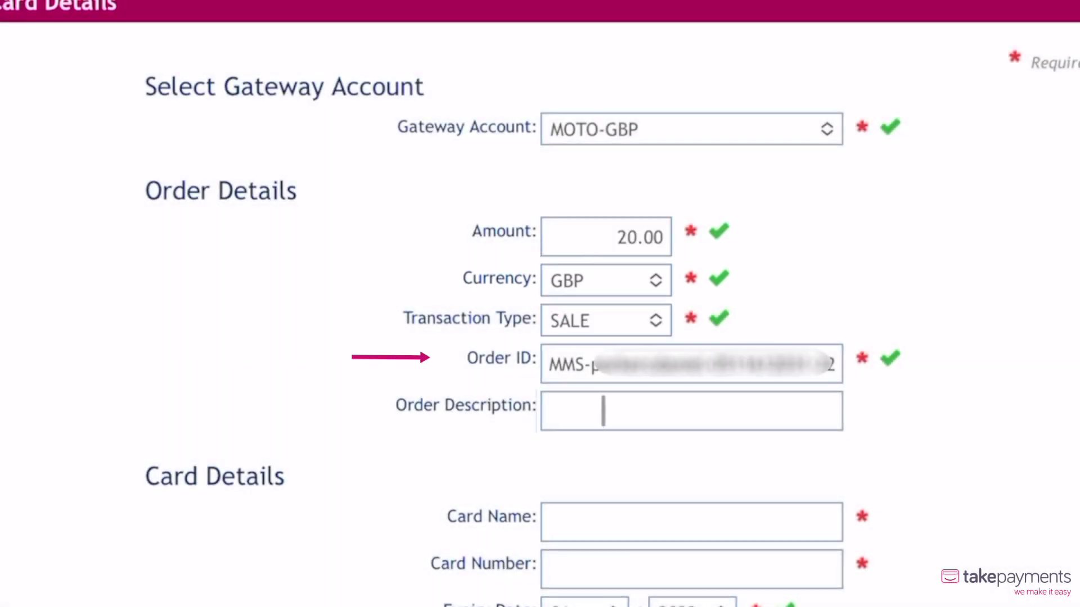
Enter the matte and glossy wall tile order description, cardholder's name, card number, expiry 12 and security code.
{"action": "left_click", "coordinate": [603, 410]}
{"action": "type", "text": "1m"}
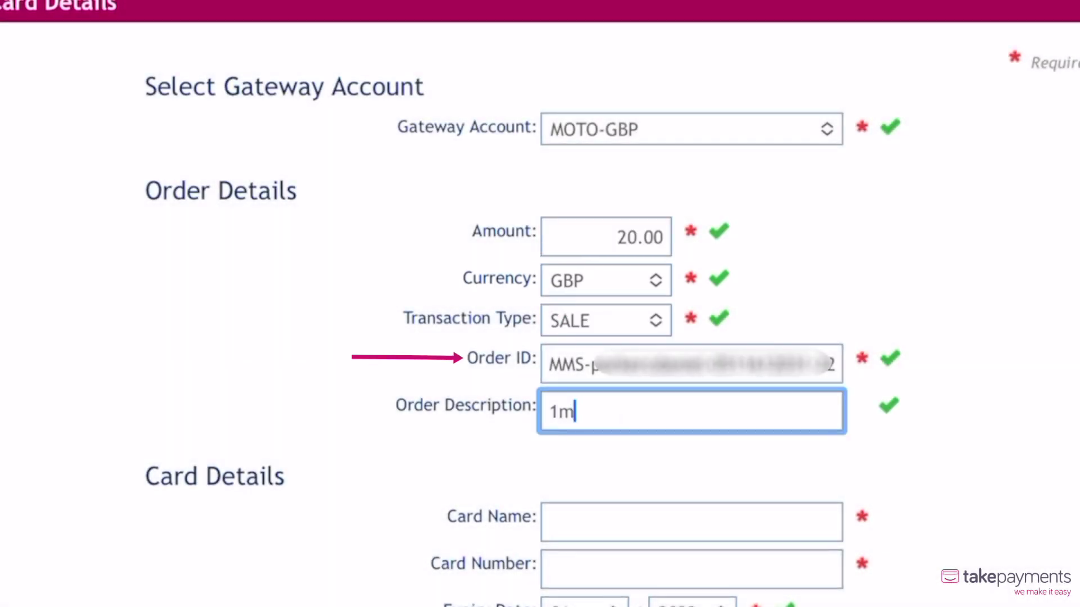
{"action": "type", "text": " ² M"}
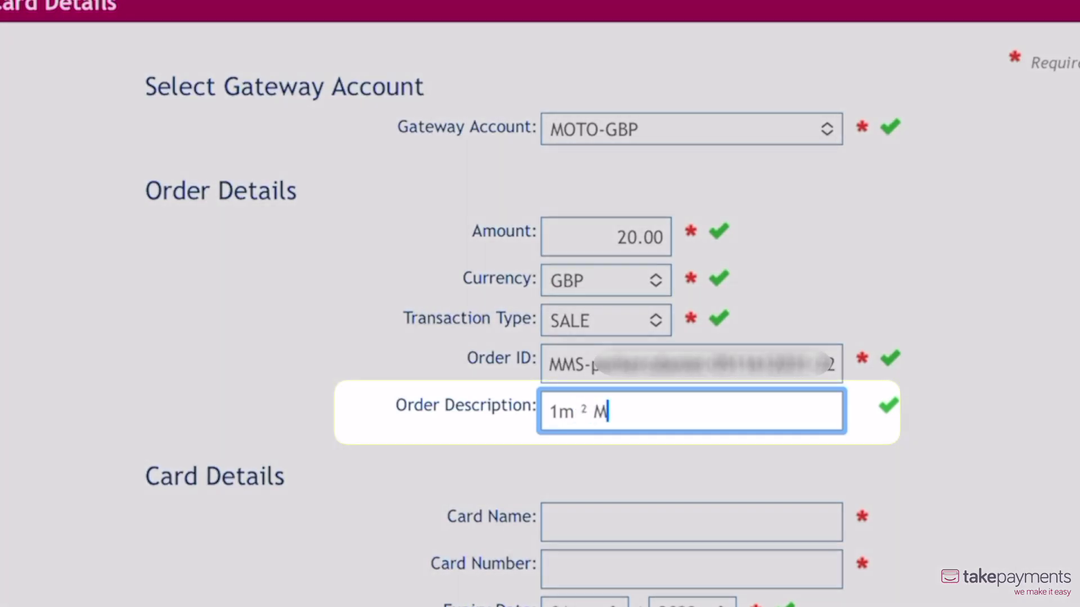
{"action": "type", "text": "atte Wall Tile"}
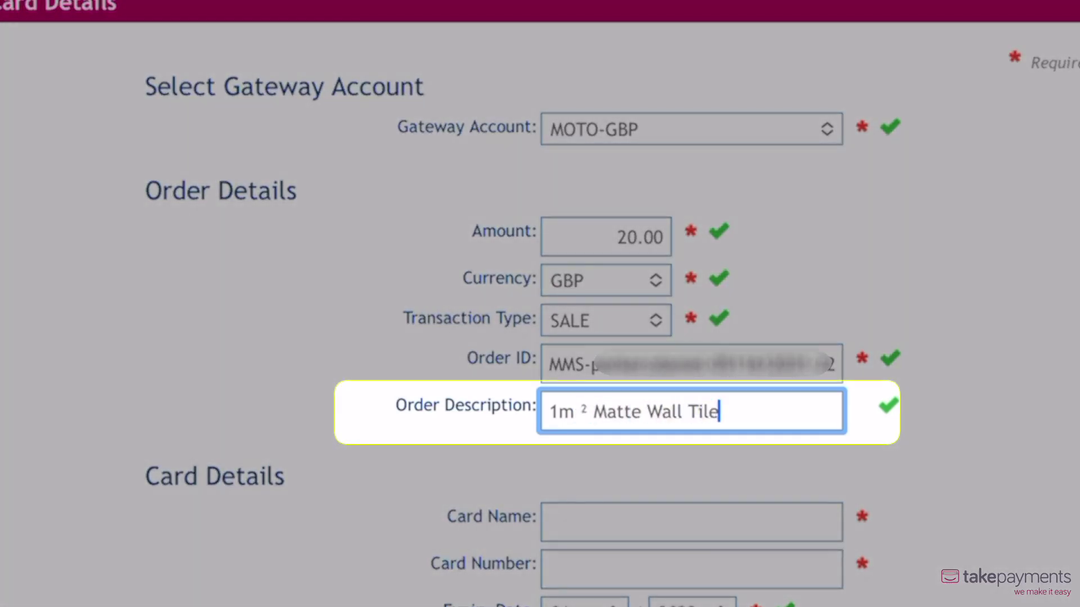
{"action": "type", "text": ", 1m ² Glossy W"}
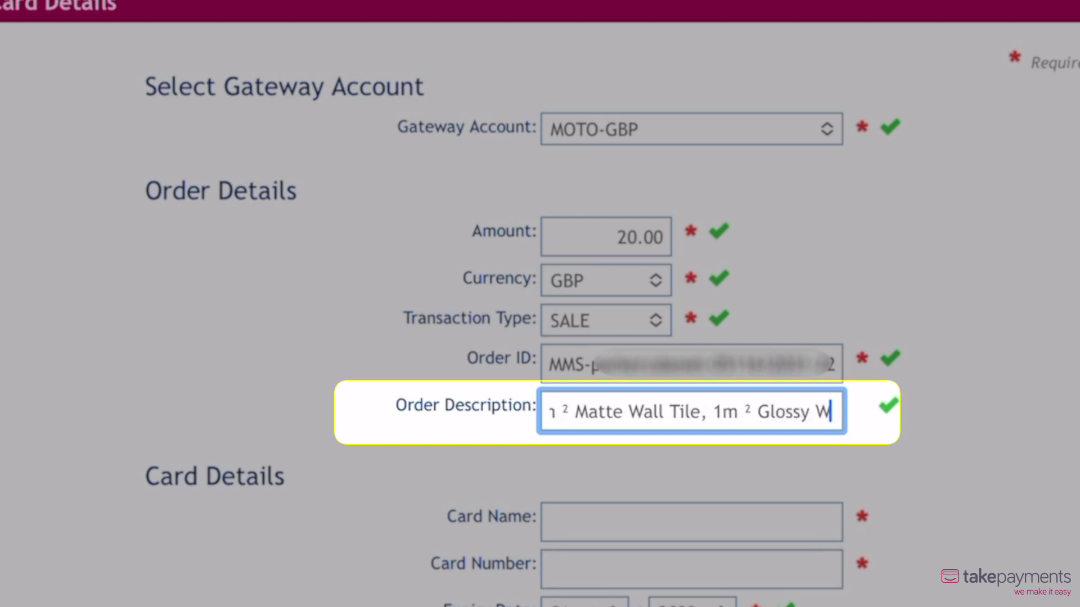
{"action": "type", "text": "all Tile"}
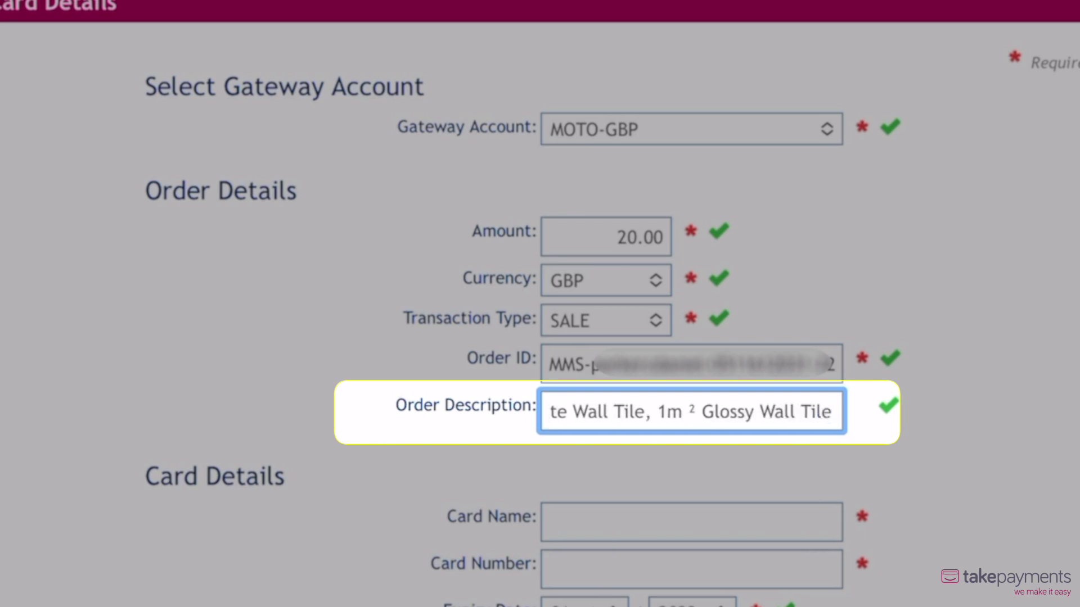
{"action": "left_click", "coordinate": [619, 522]}
{"action": "scroll", "coordinate": [540, 304], "scroll_direction": "down", "scroll_amount": 6}
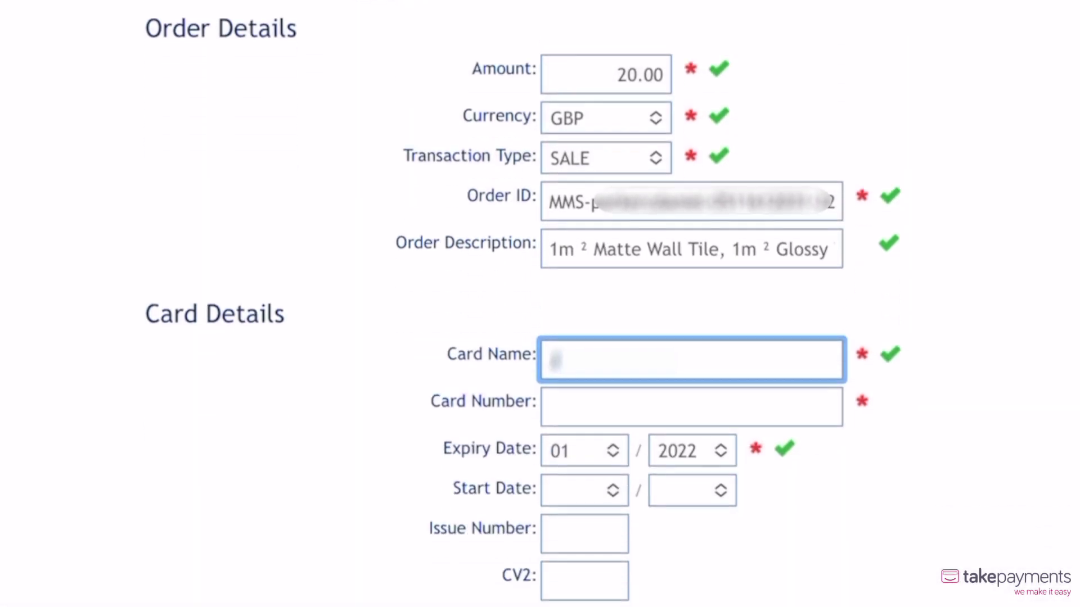
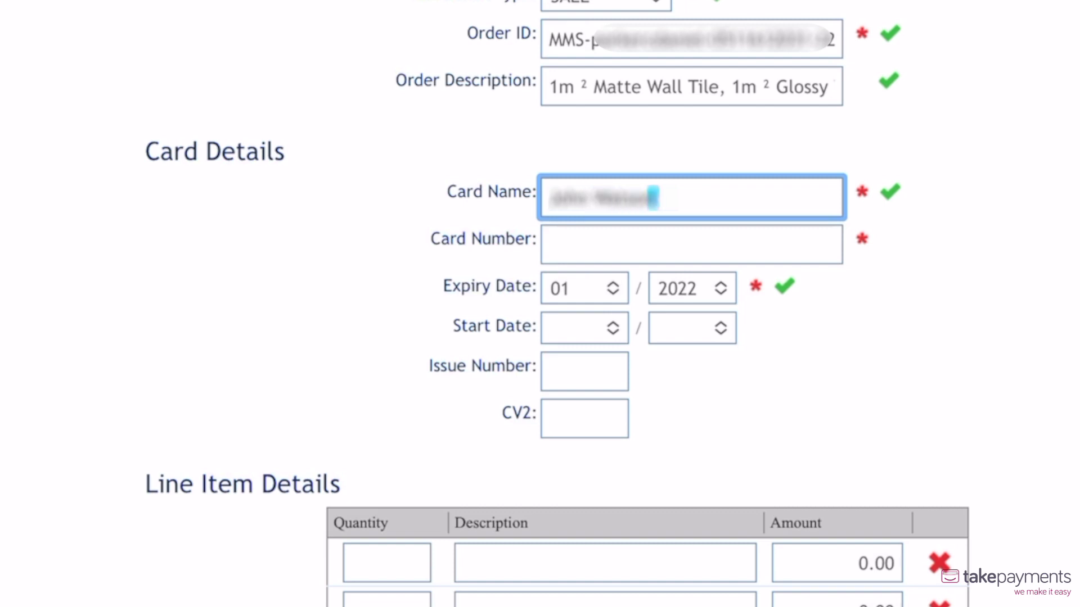
{"action": "key", "text": "Tab"}
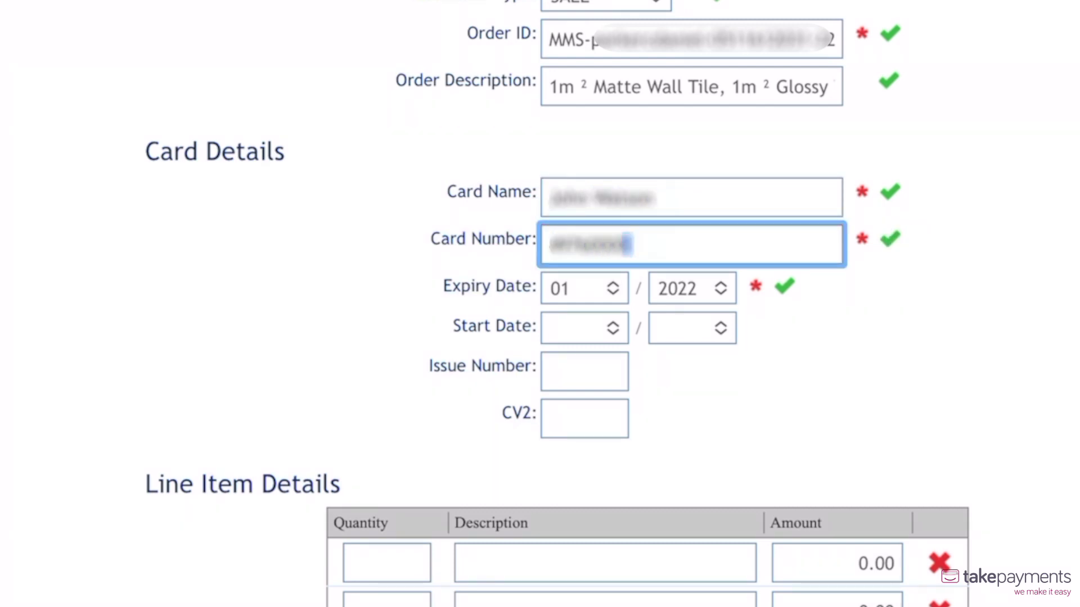
{"action": "key", "text": "Tab"}
{"action": "key", "text": "Tab"}
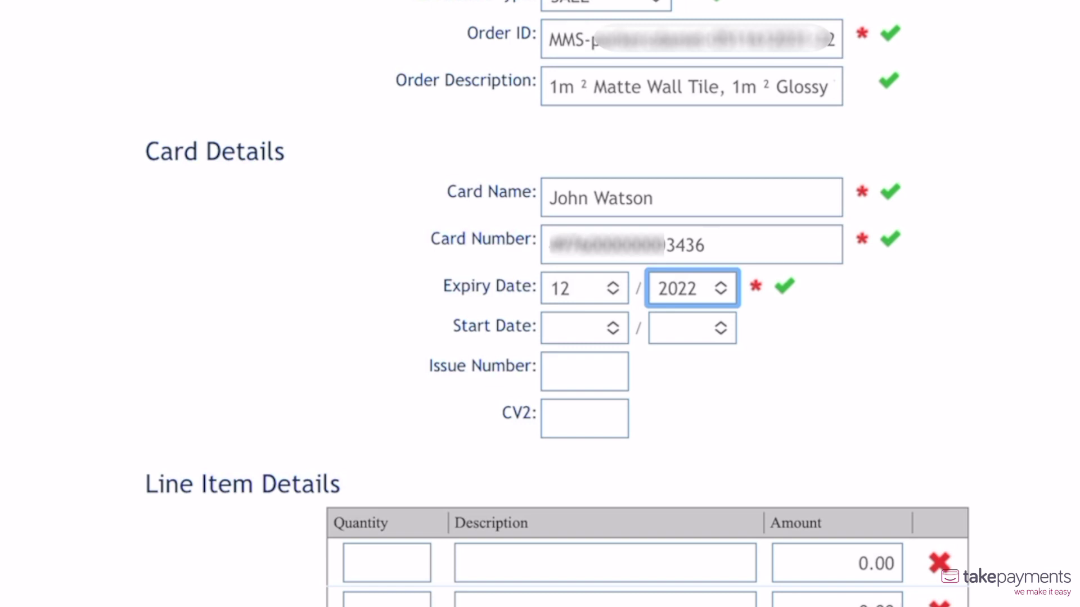
{"action": "left_click", "coordinate": [584, 418]}
{"action": "type", "text": "452"}
{"action": "scroll", "coordinate": [644, 193], "scroll_direction": "down", "scroll_amount": 8}
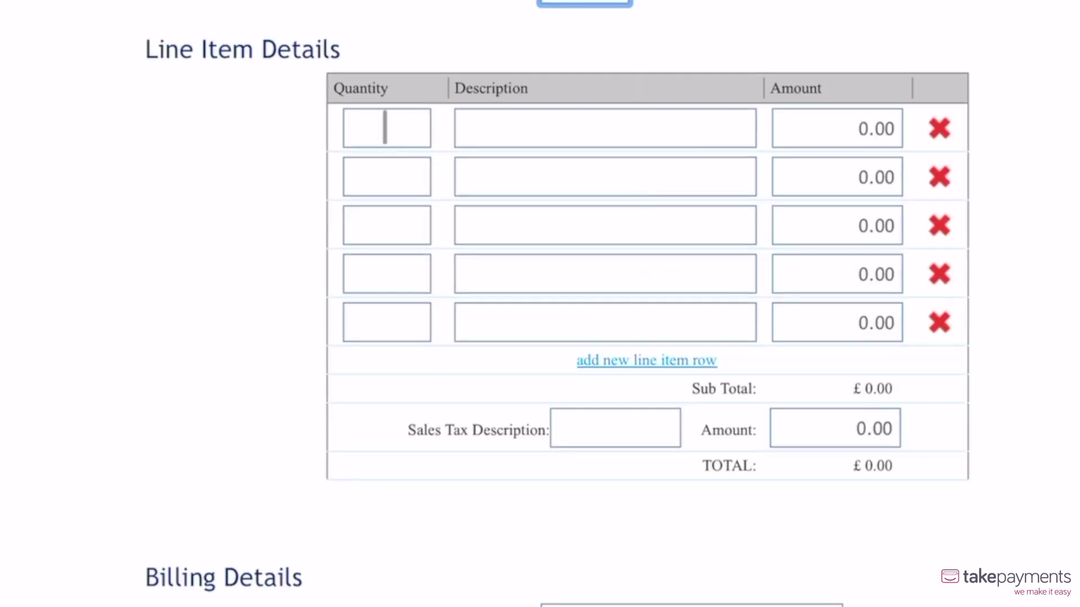
Add the first line item: quantity 1, '1m ² Matte Wall Tile', amount 8.00.
{"action": "left_click", "coordinate": [385, 128]}
{"action": "type", "text": "1"}
{"action": "key", "text": "Tab"}
{"action": "type", "text": "1m ² Matt"}
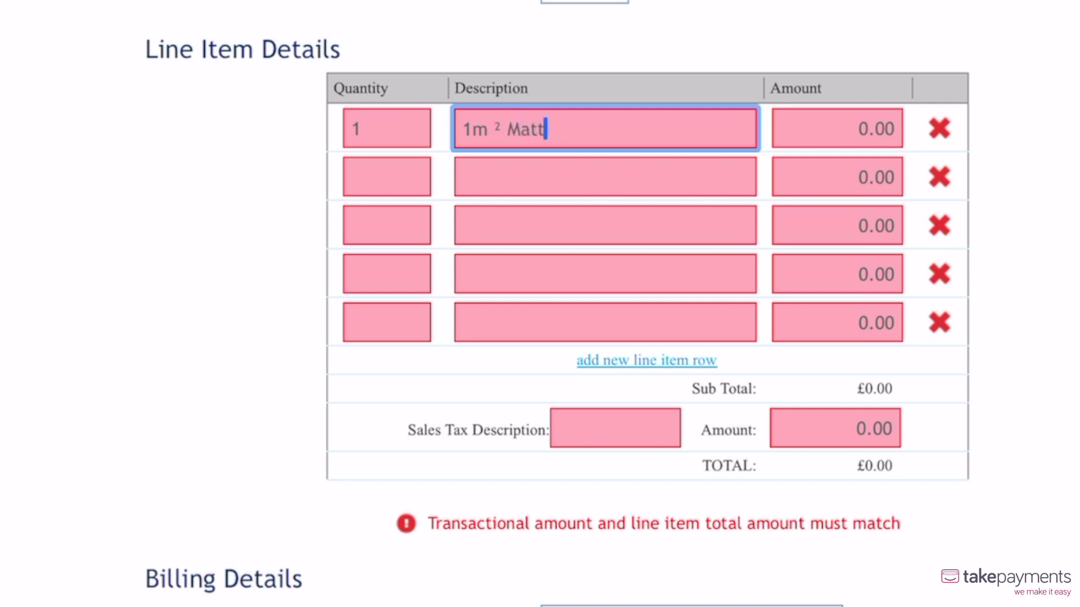
{"action": "type", "text": "e Wall Tile"}
{"action": "key", "text": "Tab"}
{"action": "type", "text": "800"}
Add a second Gloss White wall tile line item at 8.00 and a 4.00 tax amount.
{"action": "key", "text": "Tab"}
{"action": "type", "text": "1"}
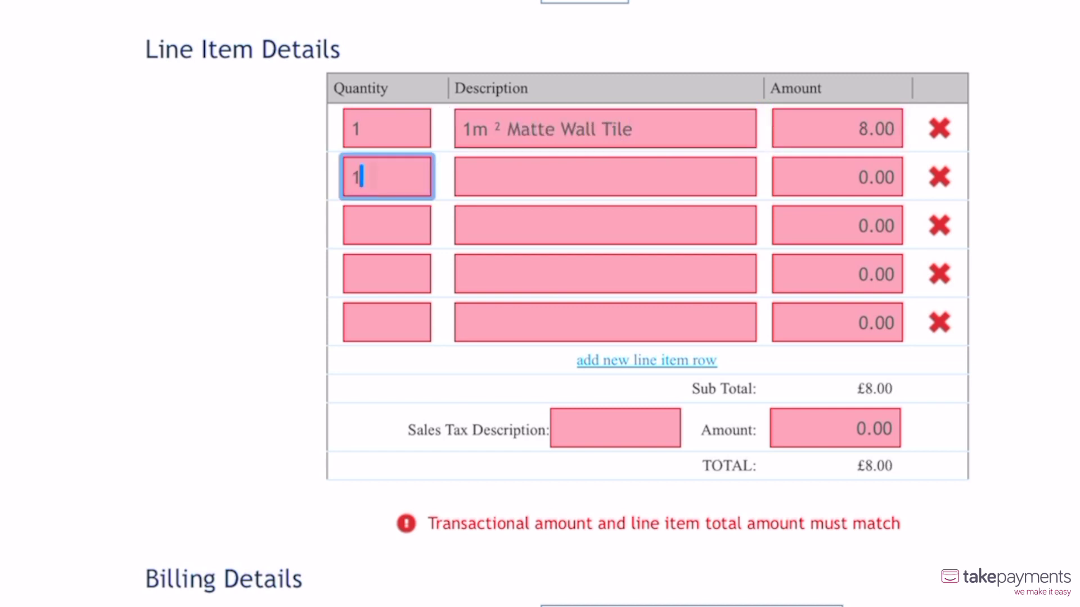
{"action": "key", "text": "Tab"}
{"action": "type", "text": "1m ² Gloss White Walkl"}
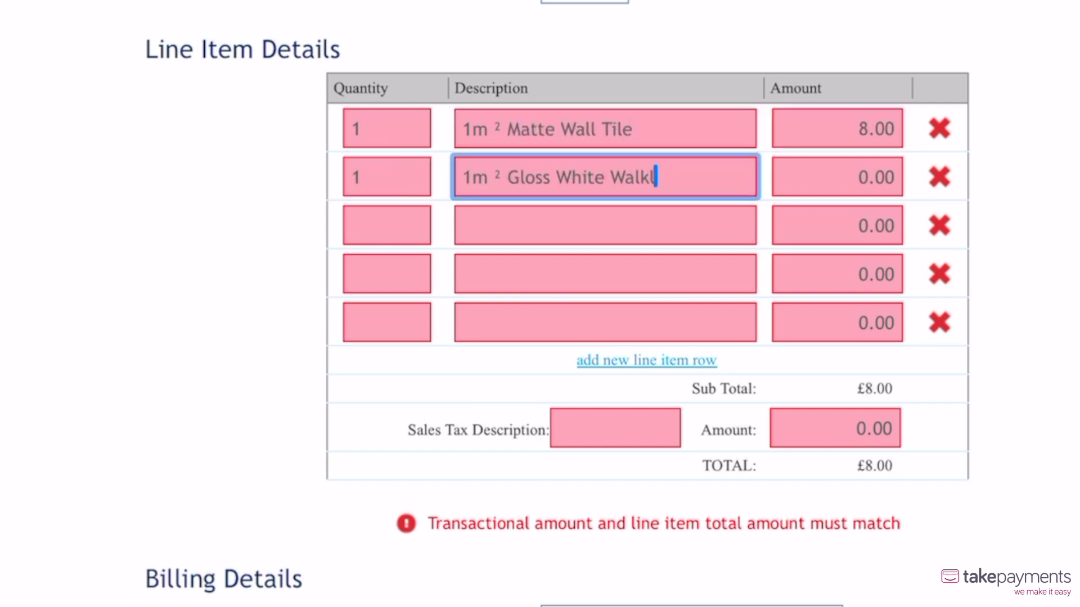
{"action": "key", "text": "BackSpace"}
{"action": "key", "text": "BackSpace"}
{"action": "type", "text": "l Tile"}
{"action": "key", "text": "Tab"}
{"action": "type", "text": "800"}
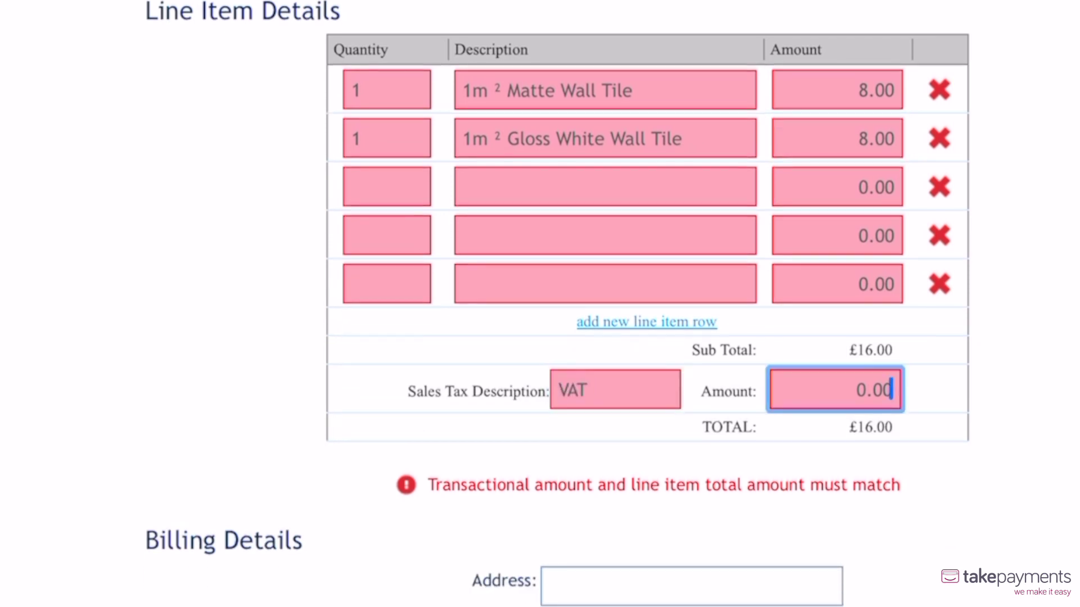
{"action": "type", "text": "4.00"}
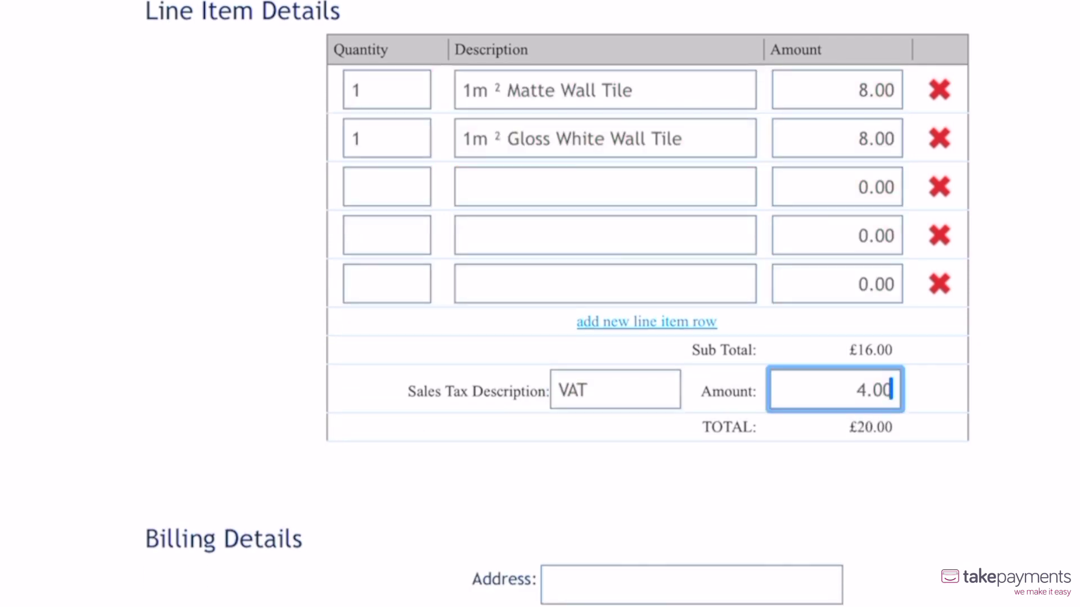
{"action": "key", "text": "Tab"}
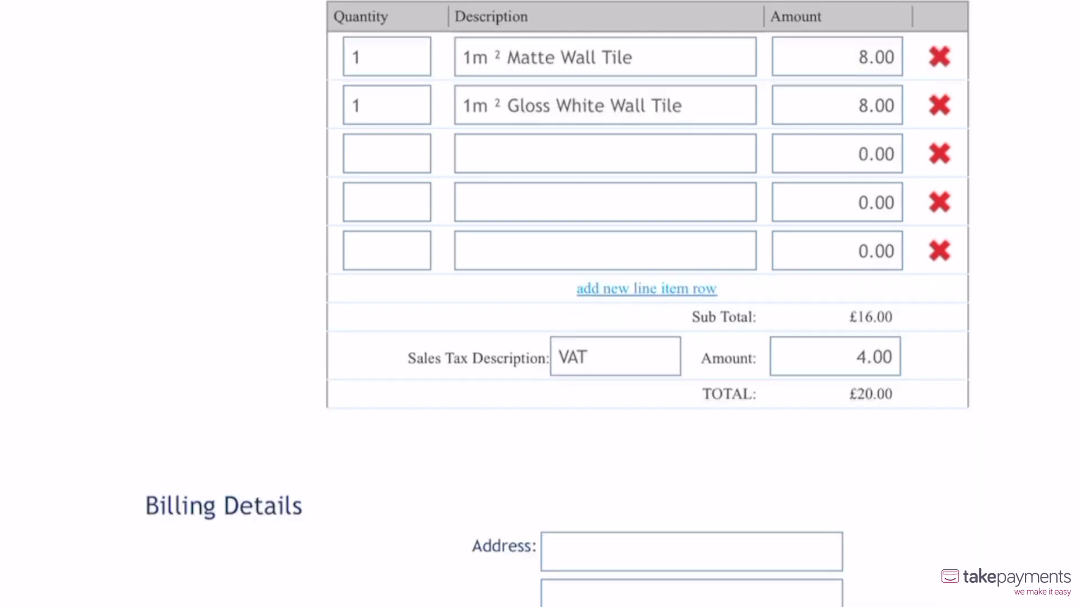
Fill in the billing address lines, city and post code, with United Kingdom as country.
{"action": "left_click", "coordinate": [691, 103]}
{"action": "type", "text": "32 Mulberry Street"}
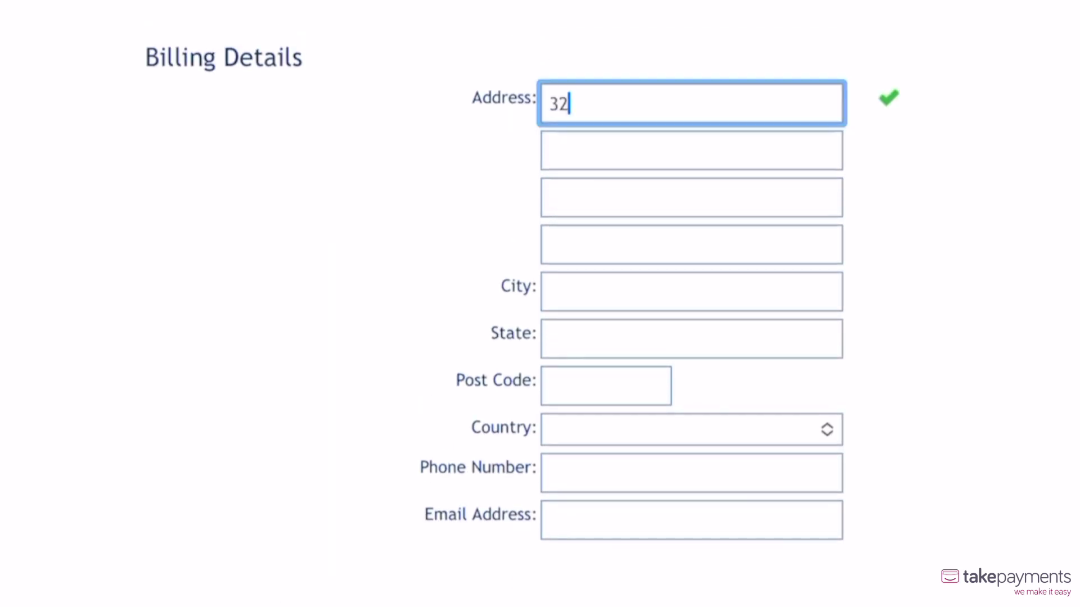
{"action": "left_click", "coordinate": [691, 150]}
{"action": "type", "text": "Eastford"}
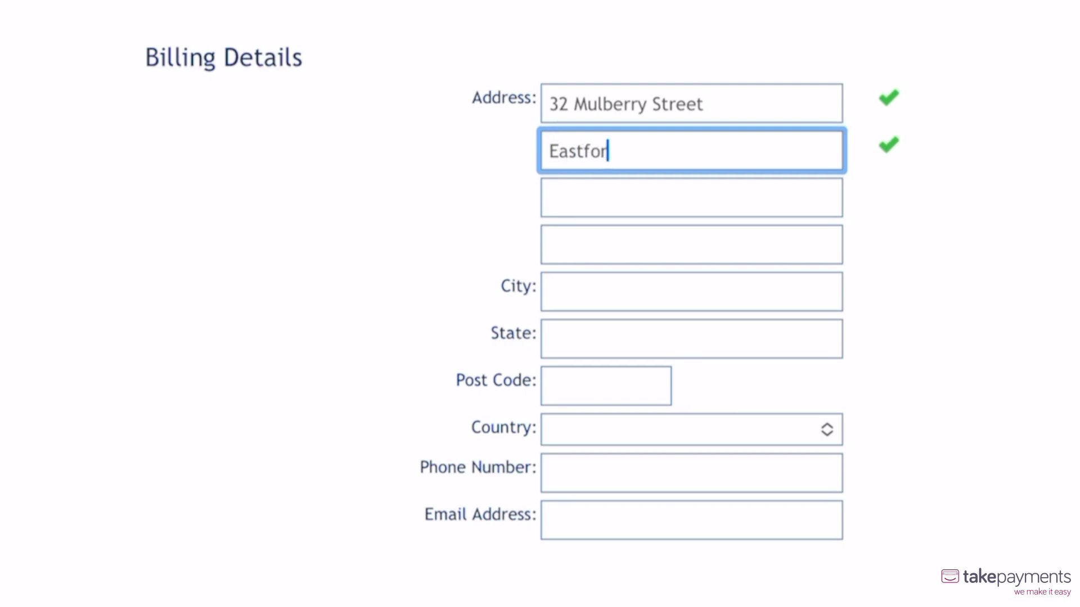
{"action": "left_click", "coordinate": [691, 292]}
{"action": "type", "text": "Violetdell"}
{"action": "left_click", "coordinate": [692, 339]}
{"action": "left_click", "coordinate": [606, 385]}
{"action": "type", "text": "VL14 8PA"}
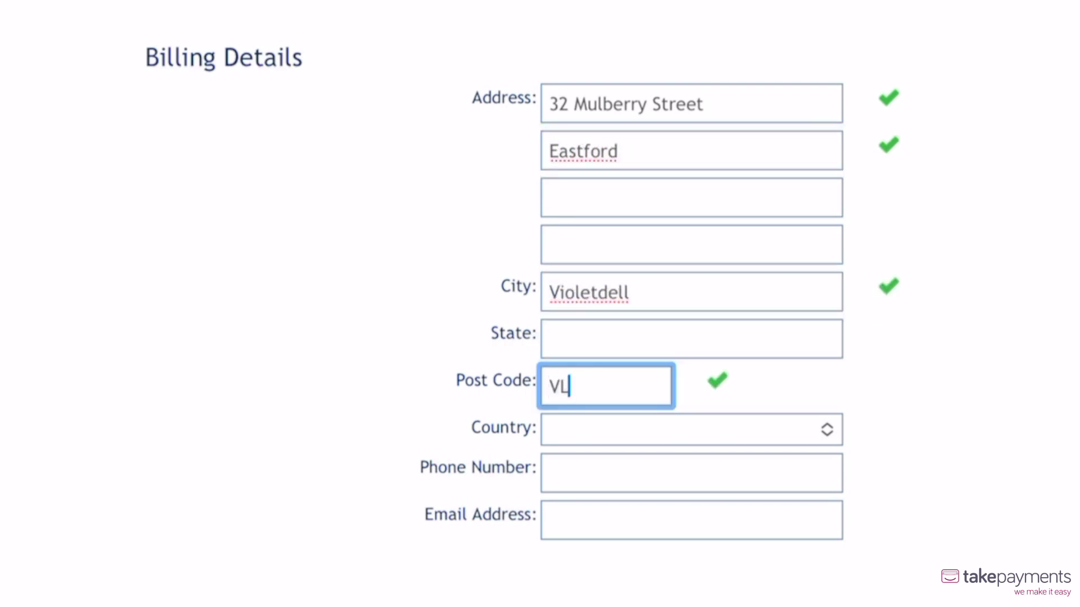
{"action": "left_click", "coordinate": [691, 430]}
Enter the customer's e-mail address in the shipping details.
{"action": "scroll", "coordinate": [645, 338], "scroll_direction": "down", "scroll_amount": 5}
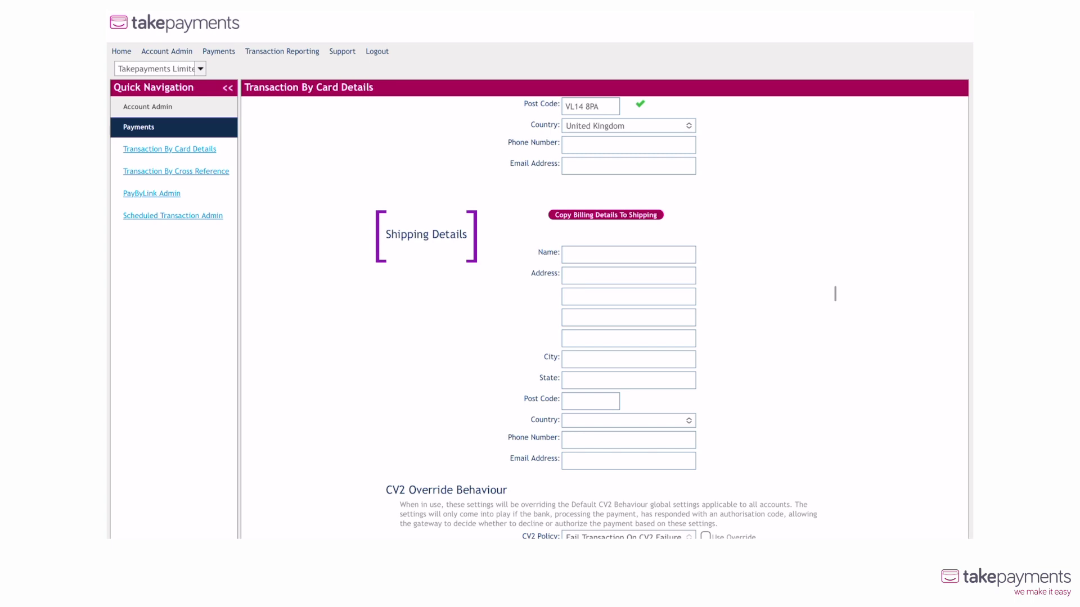
{"action": "left_click", "coordinate": [628, 461]}
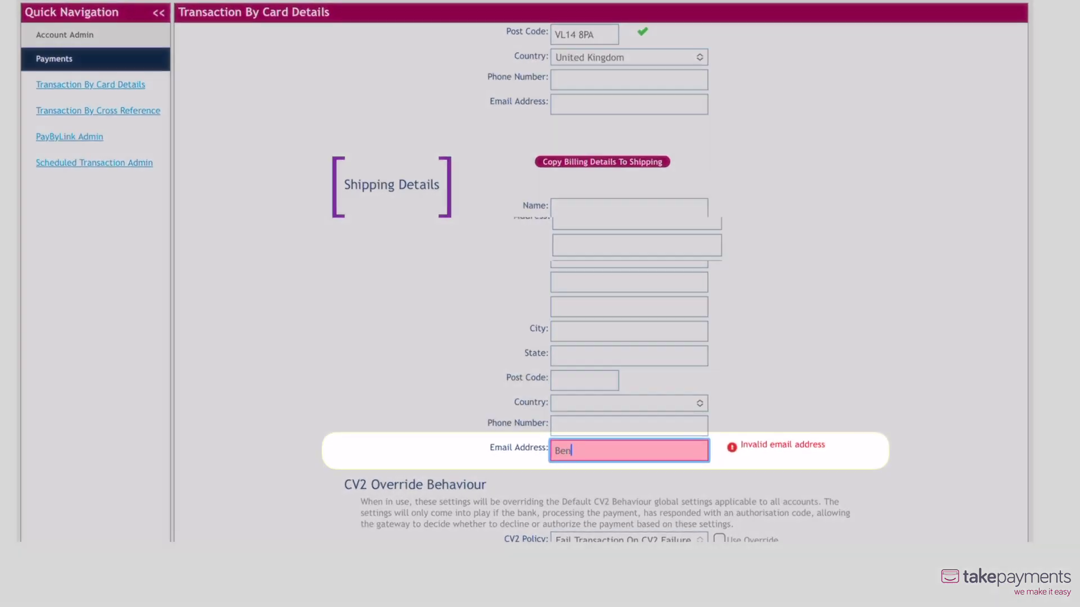
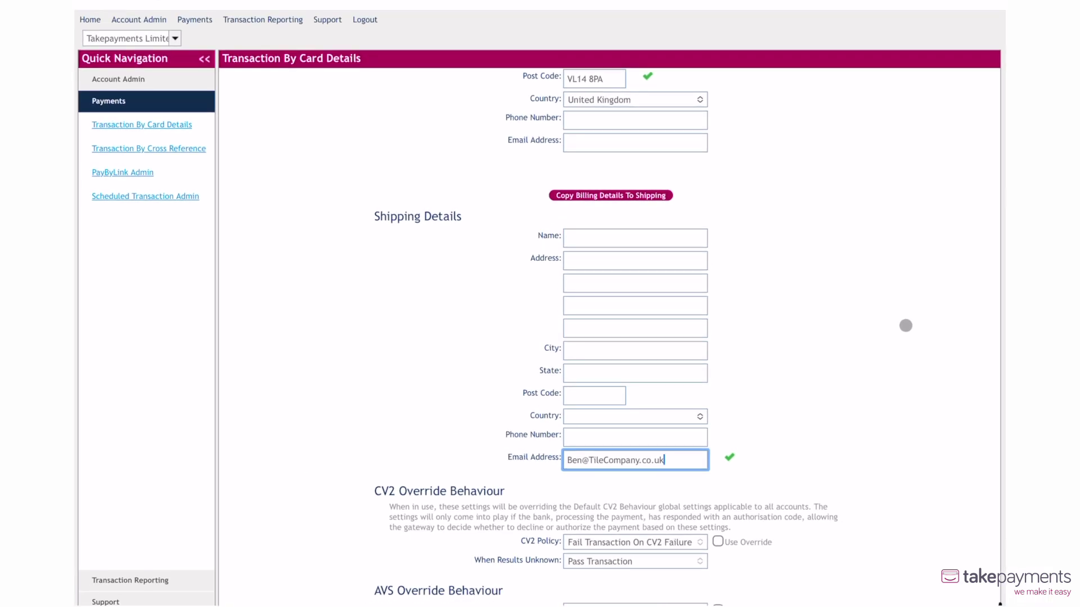
{"action": "scroll", "coordinate": [911, 316], "scroll_direction": "down", "scroll_amount": 5}
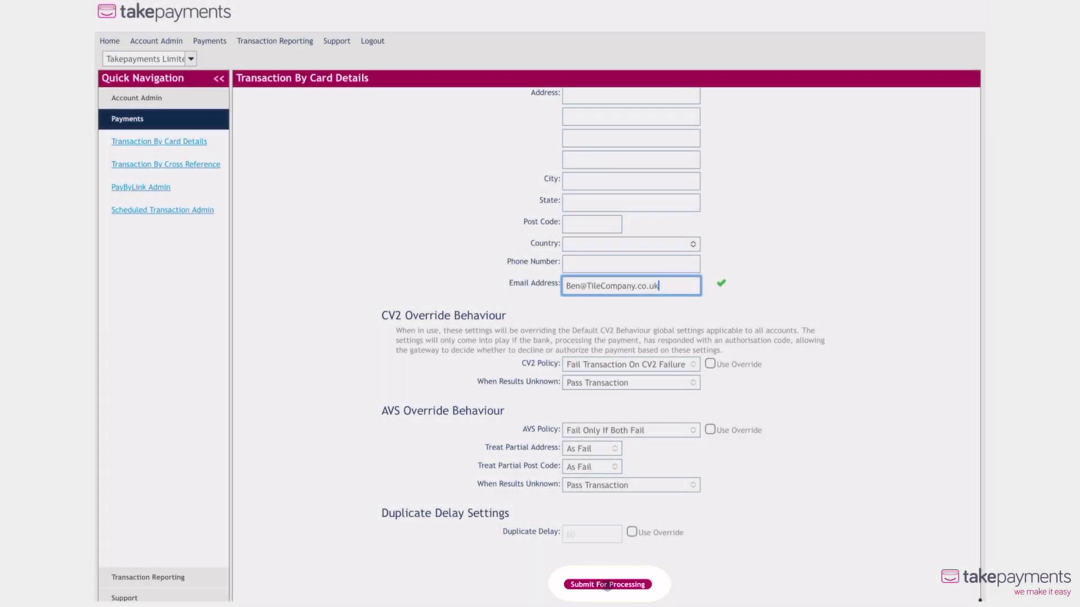
Submit the £20.00 card payment for processing.
{"action": "left_click", "coordinate": [607, 584]}
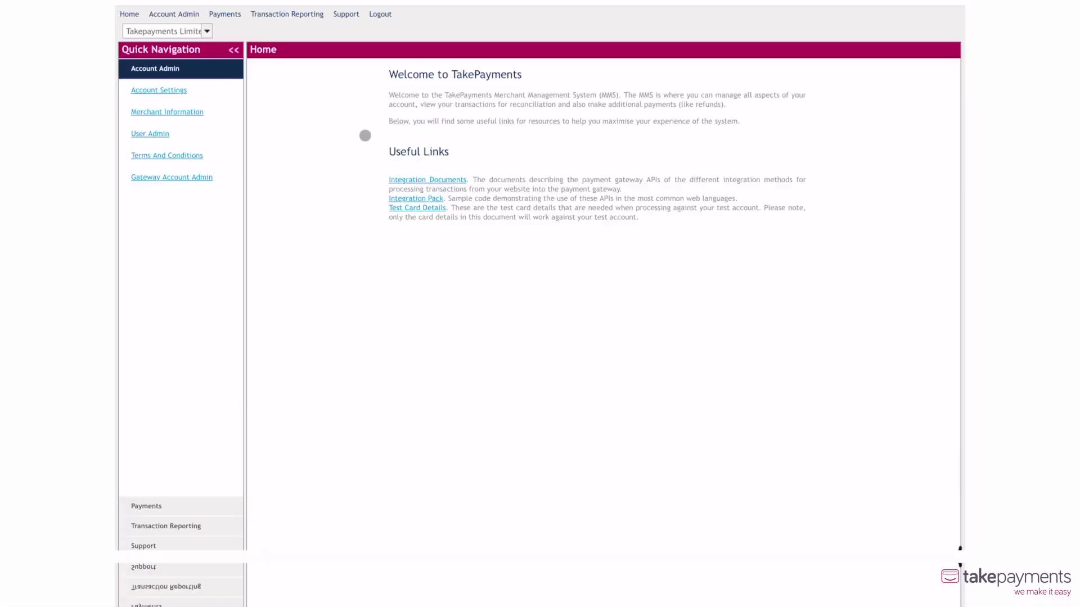
Open Transaction Reporting > Transaction History and show the search filters.
{"action": "left_click", "coordinate": [287, 12]}
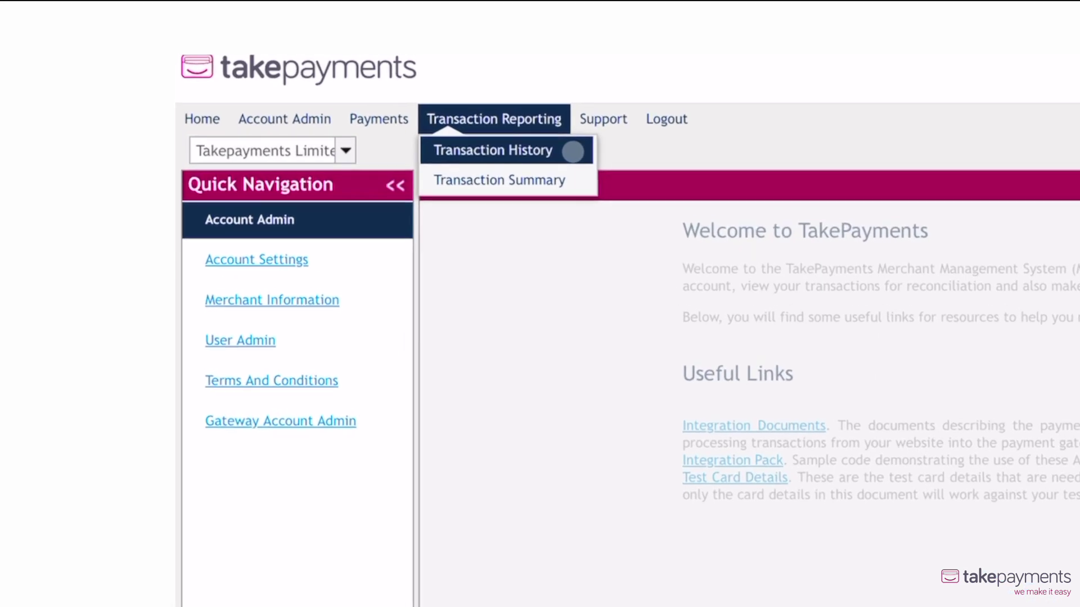
{"action": "left_click", "coordinate": [479, 124]}
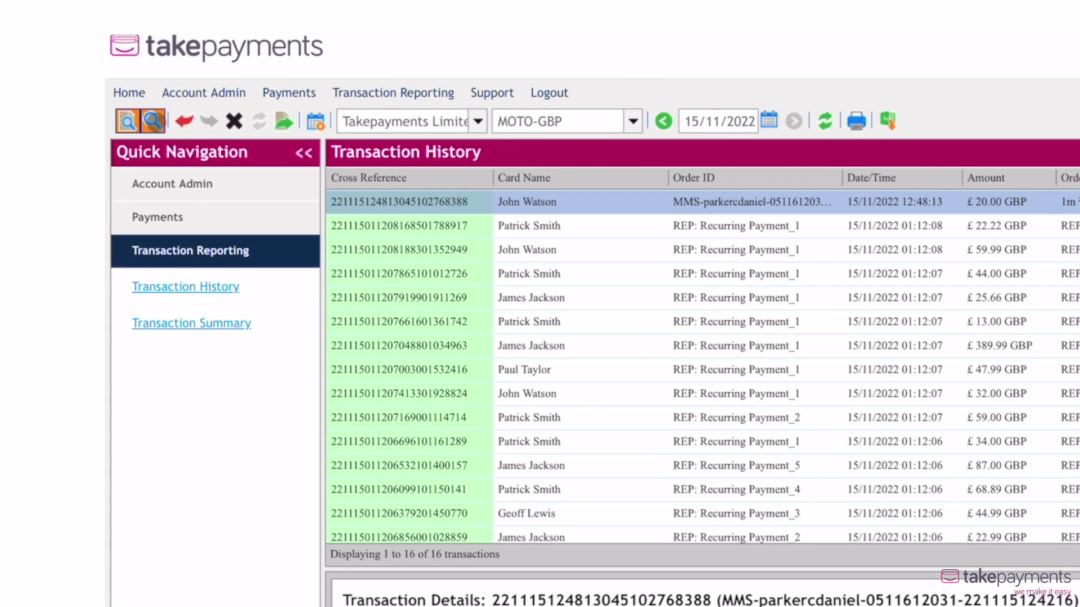
{"action": "left_click", "coordinate": [153, 121]}
Search by the cardholder's card name, partial match, and start refunding the 13/11/2022 £59.99 payment.
{"action": "left_click", "coordinate": [439, 188]}
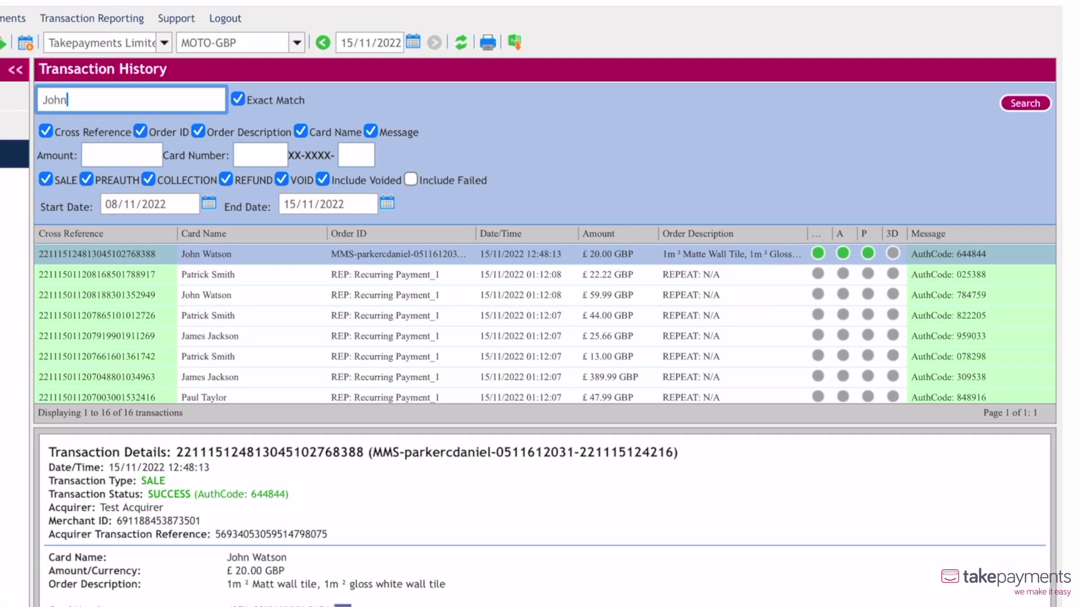
{"action": "left_click", "coordinate": [238, 100]}
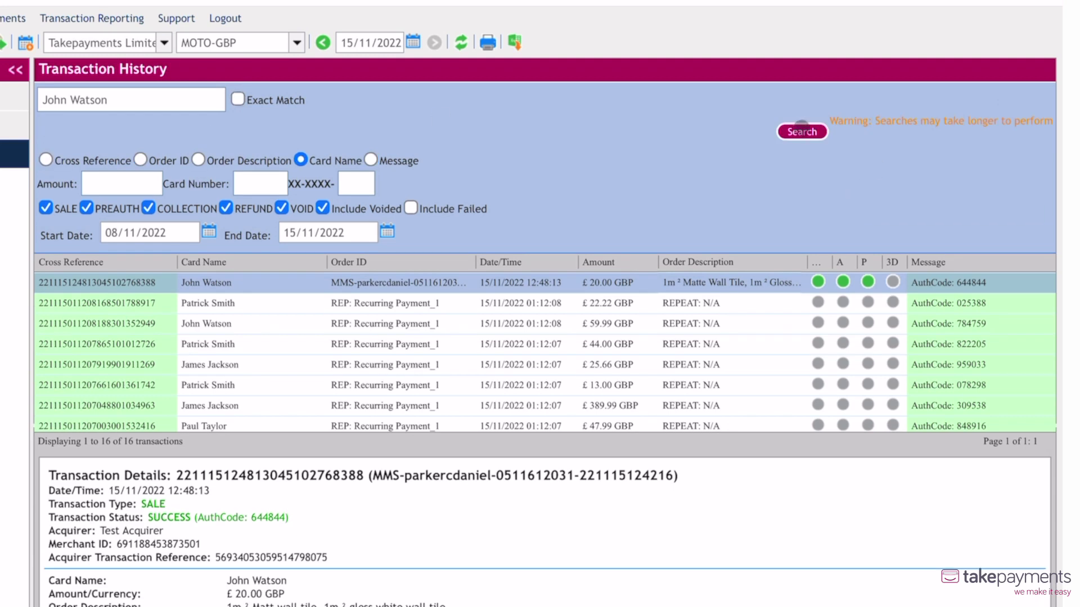
{"action": "left_click", "coordinate": [801, 130]}
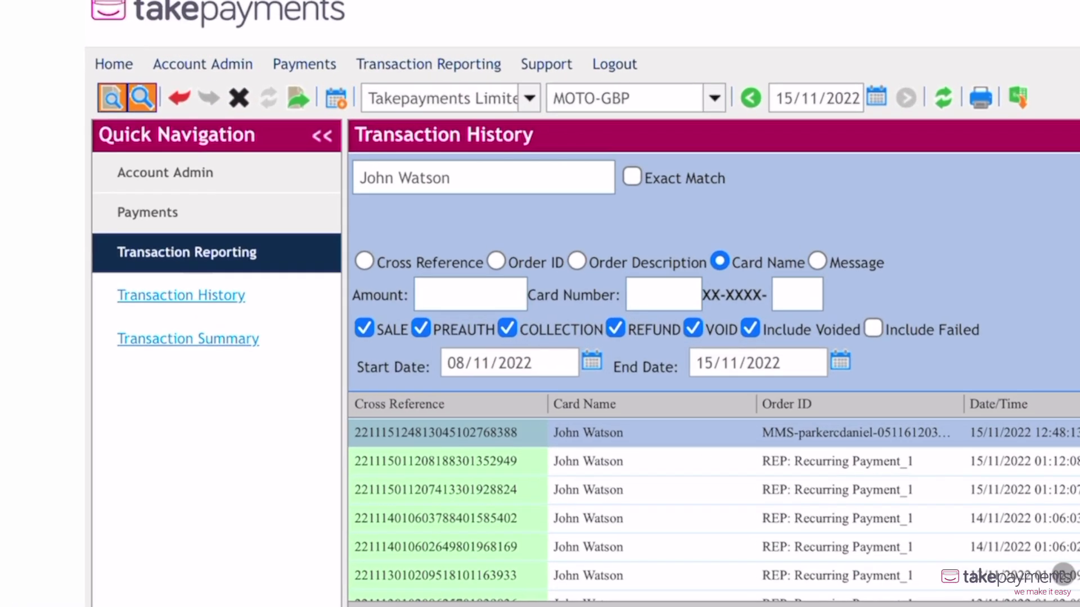
{"action": "left_click", "coordinate": [604, 320]}
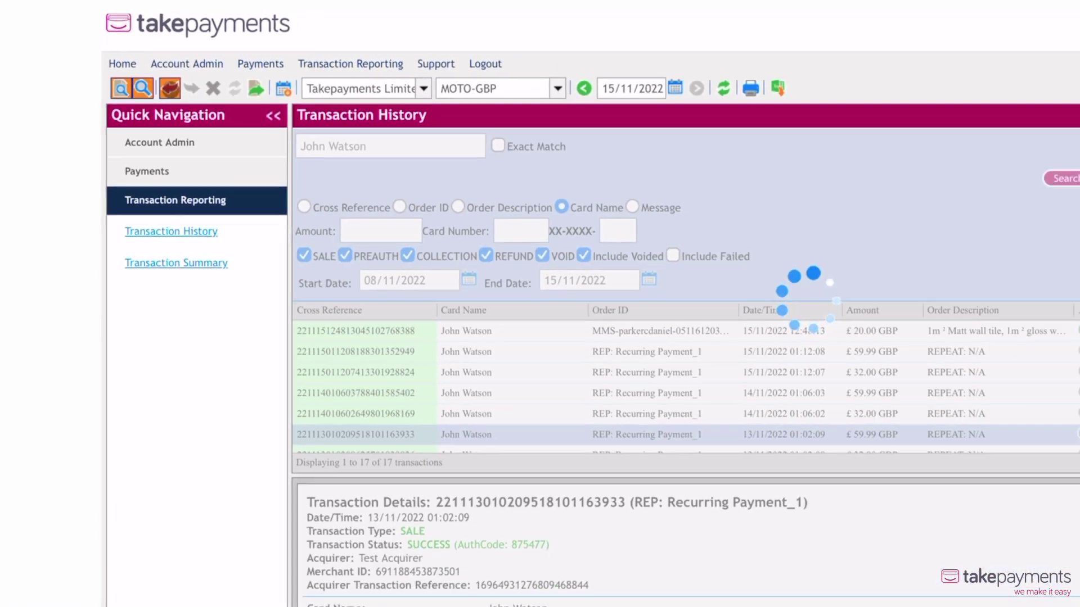
{"action": "left_click", "coordinate": [180, 98]}
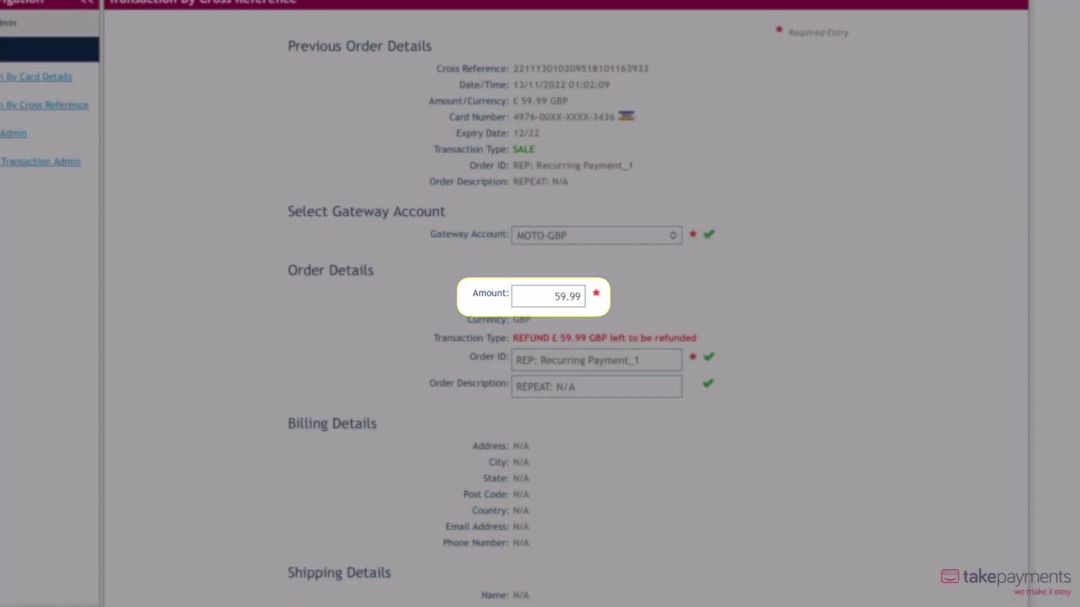
Submit the full £59.99 refund of the recurring payment.
{"action": "scroll", "coordinate": [347, 390], "scroll_direction": "down", "scroll_amount": 3}
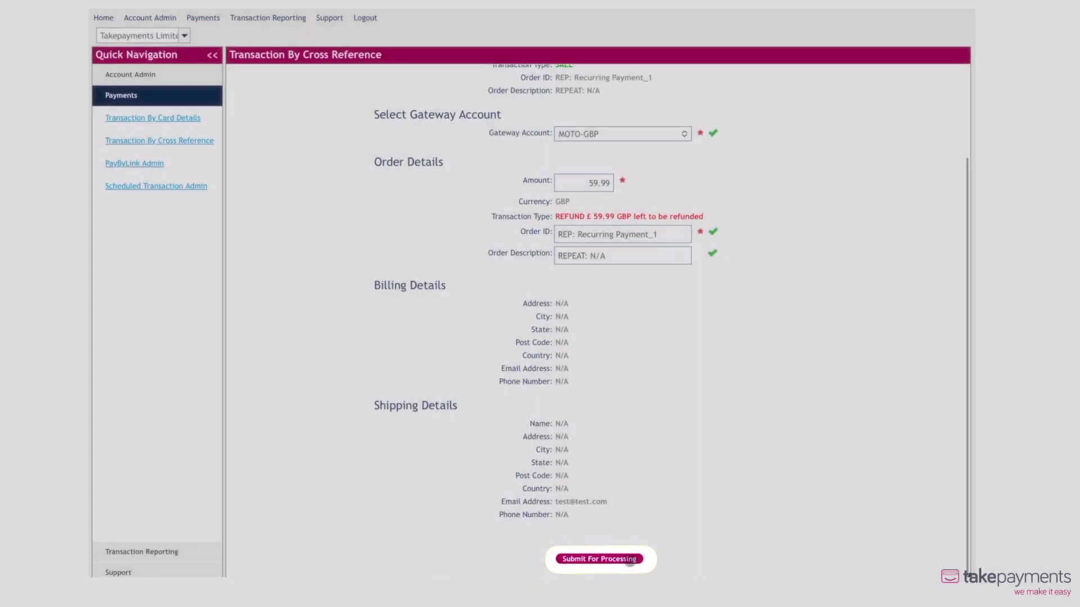
{"action": "left_click", "coordinate": [630, 560]}
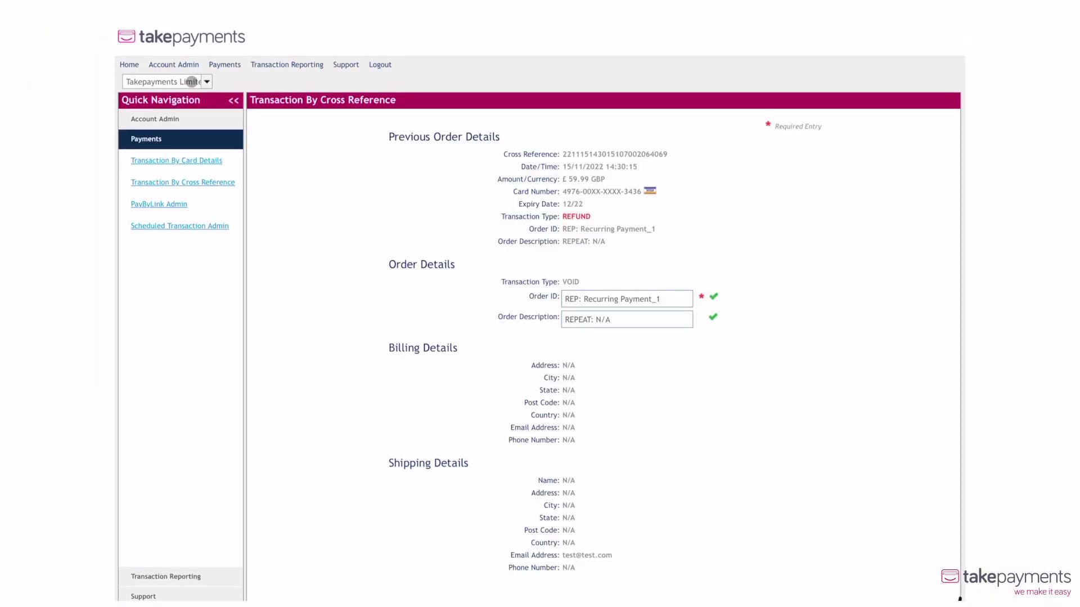
{"action": "scroll", "coordinate": [387, 227], "scroll_direction": "up", "scroll_amount": 1}
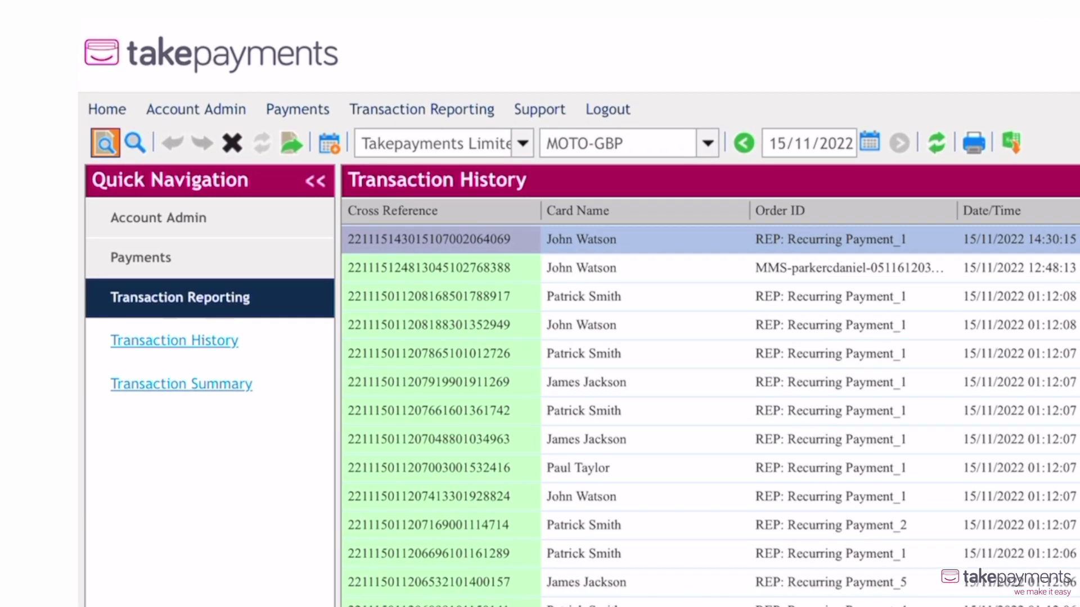
Repeat the £20.00 tile sale with description 'Glossy Wall Tile', amount 20 and the security code.
{"action": "left_click", "coordinate": [581, 268]}
{"action": "left_click", "coordinate": [292, 143]}
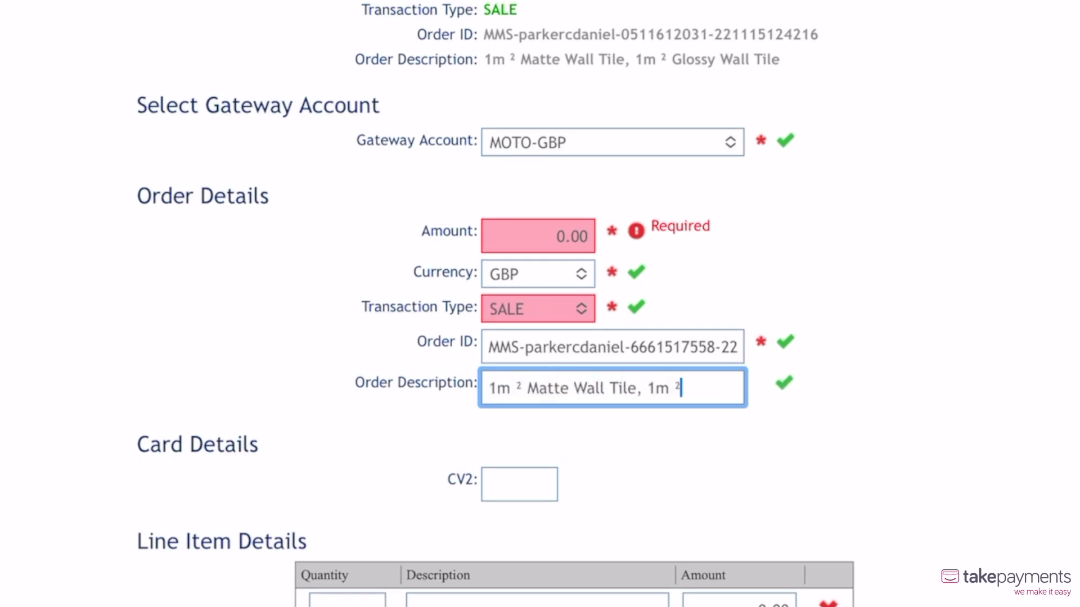
{"action": "type", "text": "Glossy Wall Tile"}
{"action": "left_click", "coordinate": [538, 237]}
{"action": "type", "text": "20"}
{"action": "left_click", "coordinate": [518, 484]}
{"action": "type", "text": "452"}
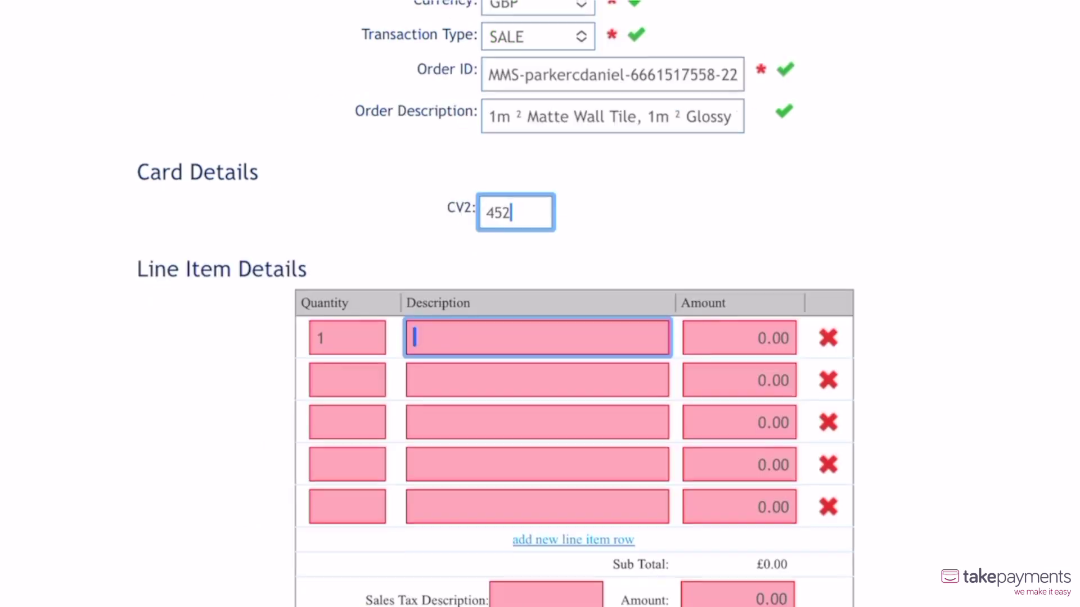
{"action": "scroll", "coordinate": [540, 304], "scroll_direction": "down", "scroll_amount": 3}
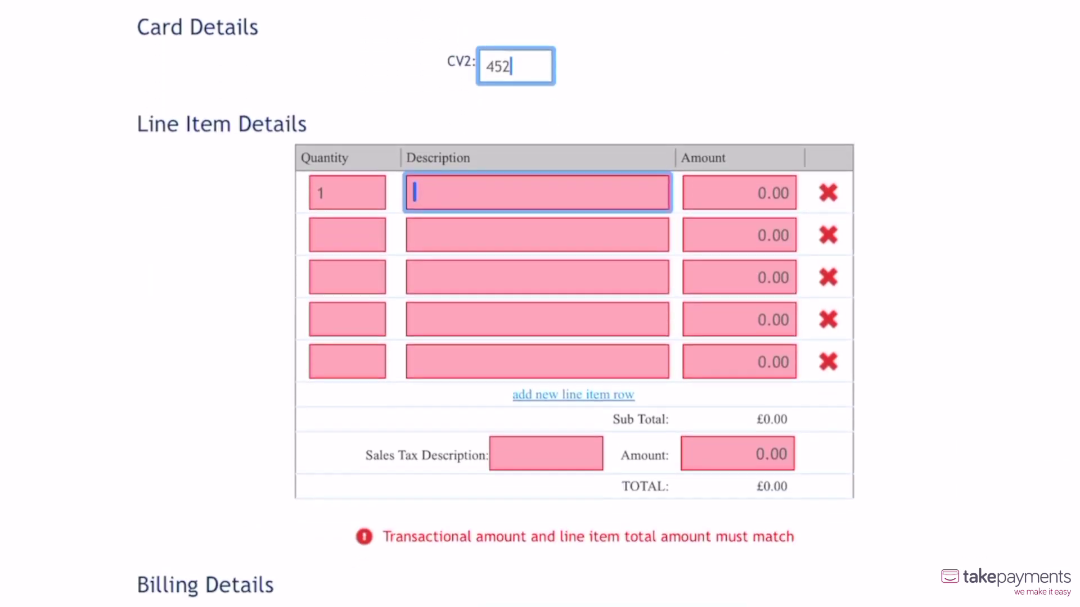
Enter two line items, '1m² Matte' and '1m² Glossy Tiles', at 8 each.
{"action": "type", "text": "1m² Matte Wall Tile"}
{"action": "key", "text": "Tab"}
{"action": "type", "text": "8"}
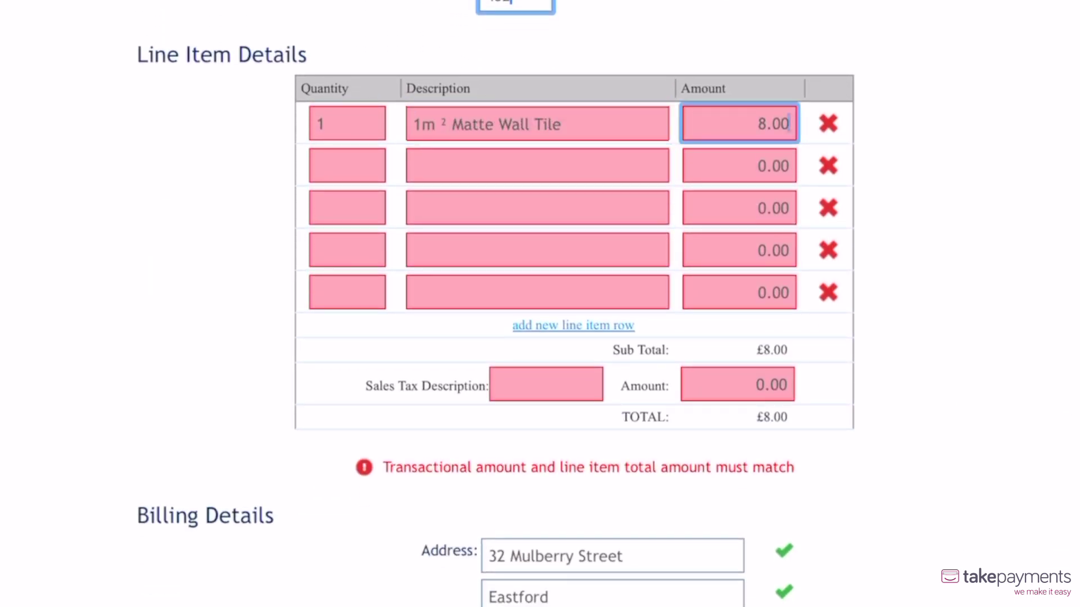
{"action": "key", "text": "Tab"}
{"action": "type", "text": "1"}
{"action": "key", "text": "Tab"}
{"action": "type", "text": "1m"}
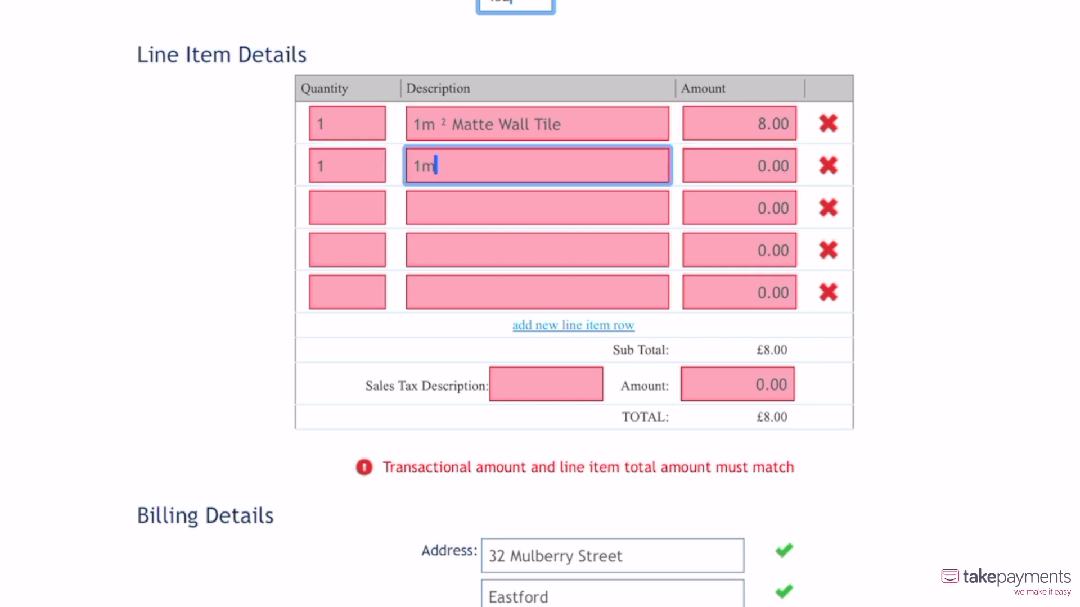
{"action": "type", "text": "² Glossy Tiles"}
Add VAT of 2 as the sales tax and submit the repeat sale.
{"action": "key", "text": "Tab"}
{"action": "type", "text": "8"}
{"action": "left_click", "coordinate": [573, 372]}
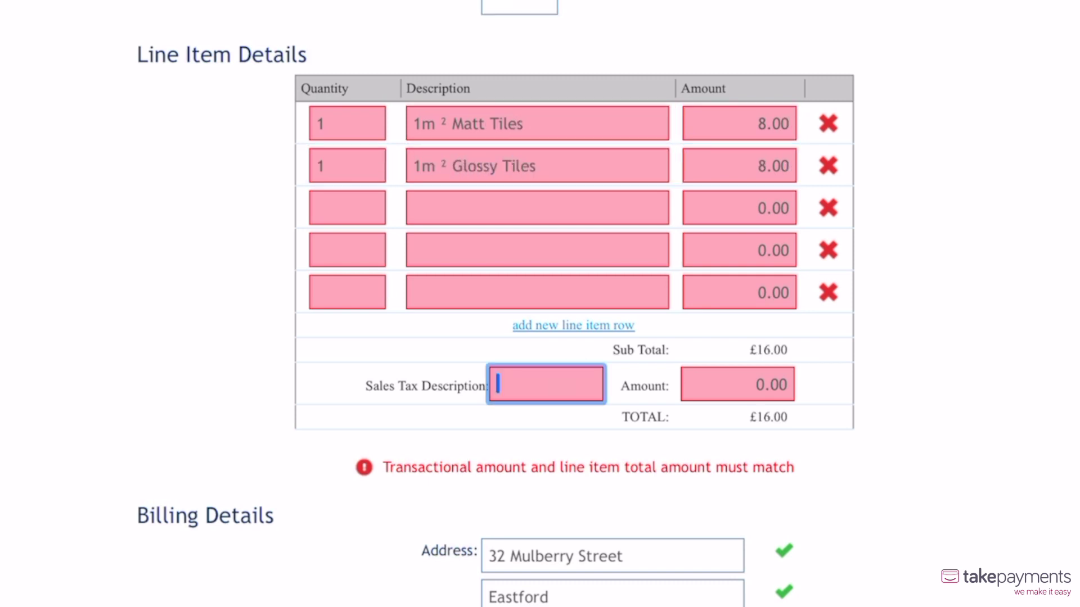
{"action": "type", "text": "VAT"}
{"action": "key", "text": "Tab"}
{"action": "key", "text": "Tab"}
{"action": "type", "text": "2"}
{"action": "left_click", "coordinate": [928, 441]}
{"action": "scroll", "coordinate": [928, 433], "scroll_direction": "down", "scroll_amount": 15}
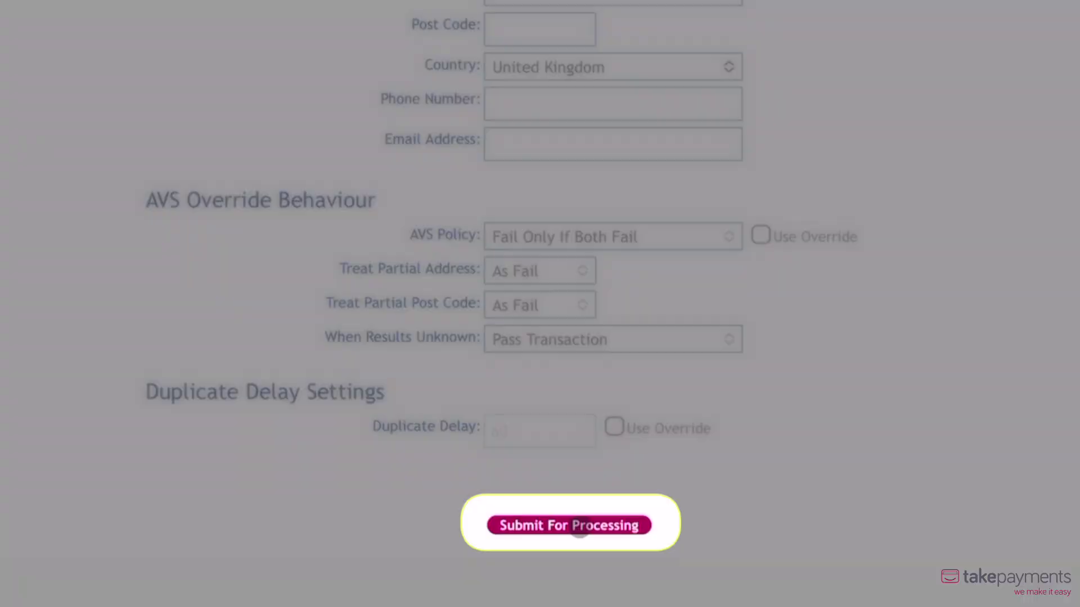
{"action": "left_click", "coordinate": [579, 531]}
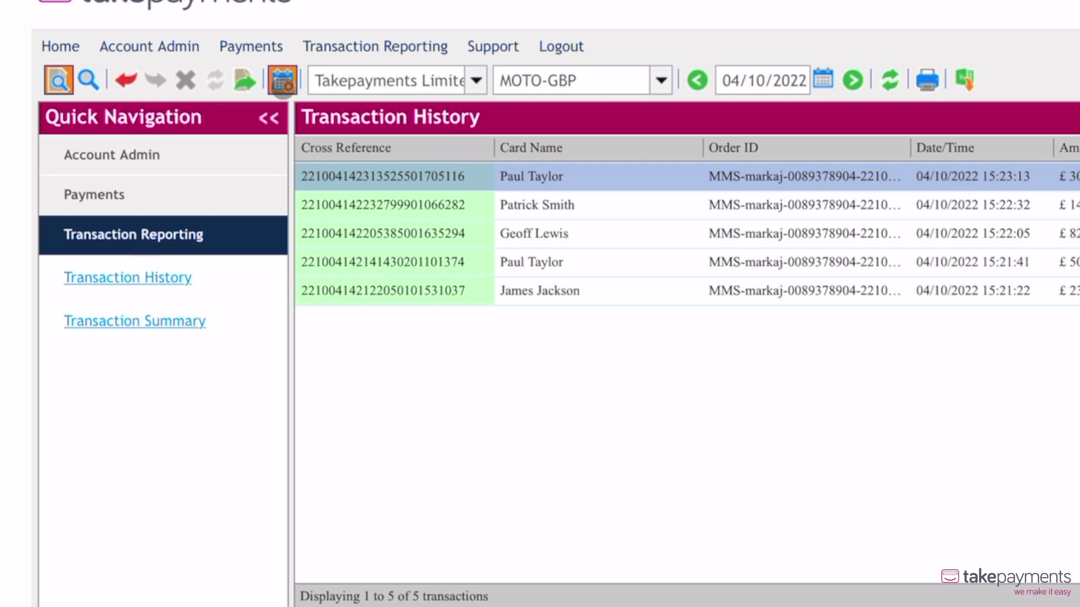
Schedule a weekly repeat of the £30.40 sale, referenced 'Reoccurring Payment', expiring 12/10/2023.
{"action": "left_click", "coordinate": [282, 80]}
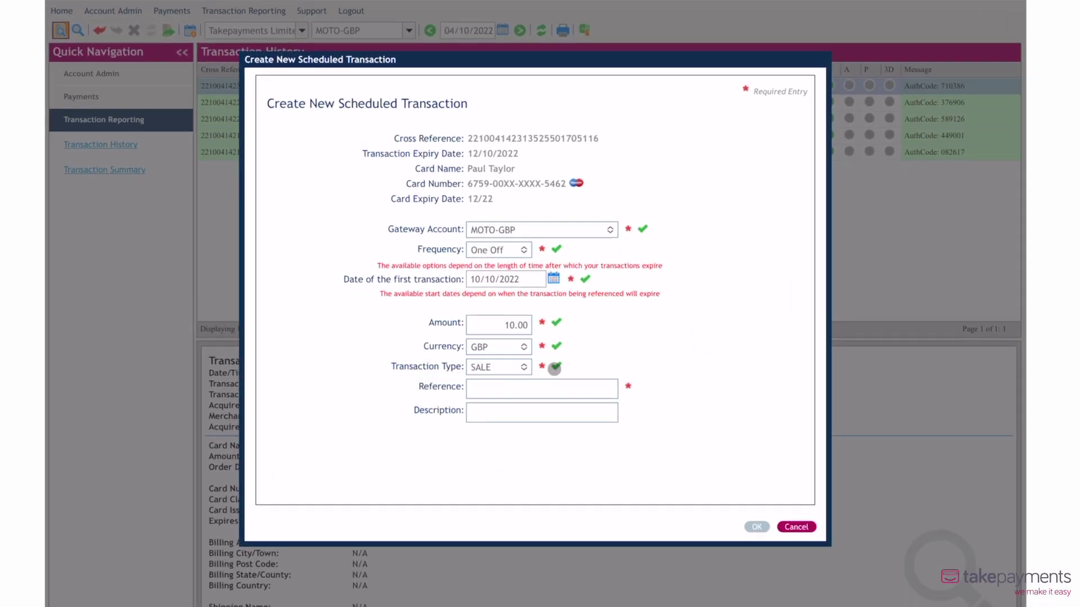
{"action": "left_click", "coordinate": [554, 389]}
{"action": "type", "text": "Reoccurring Payme"}
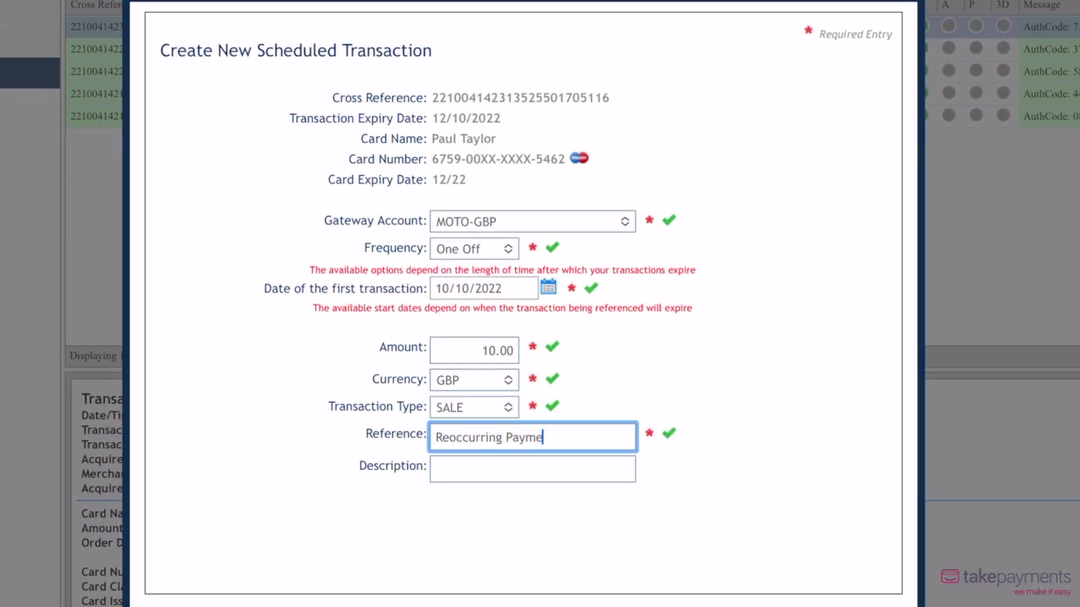
{"action": "type", "text": "nt"}
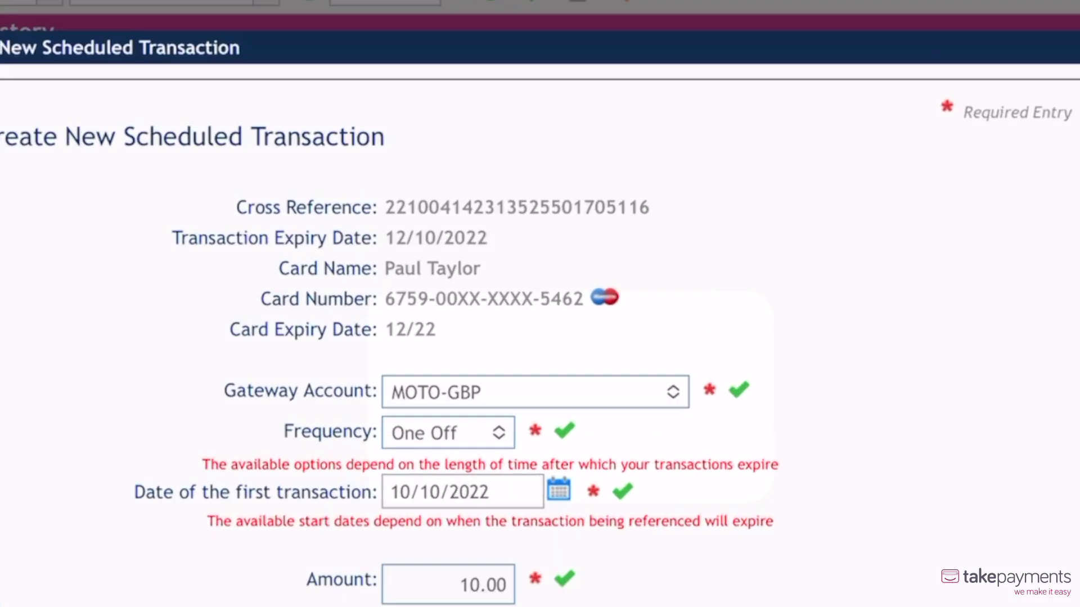
{"action": "left_click", "coordinate": [474, 249]}
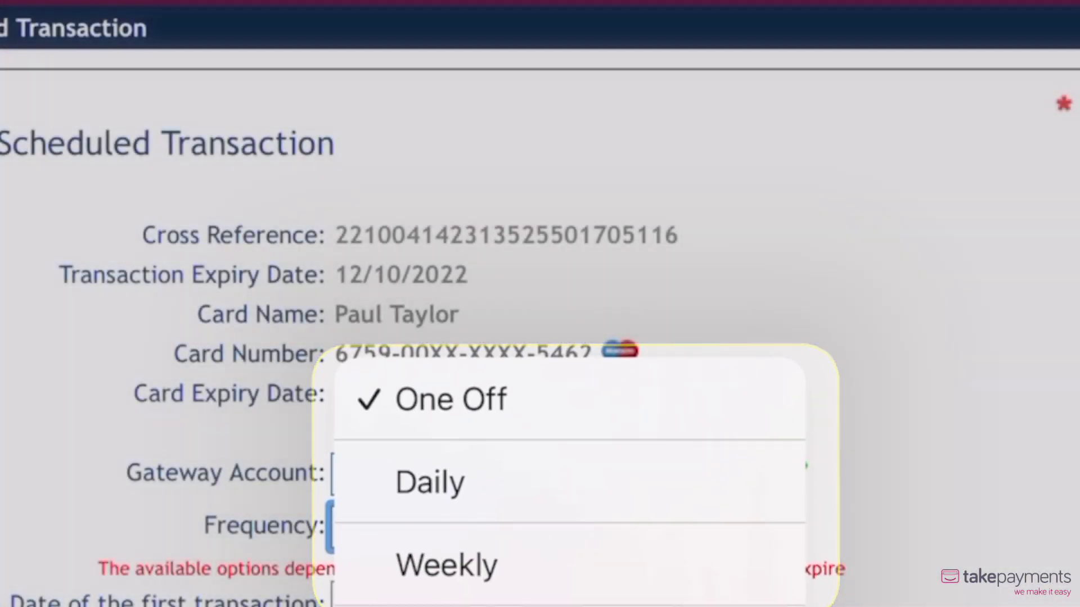
{"action": "left_click", "coordinate": [447, 566]}
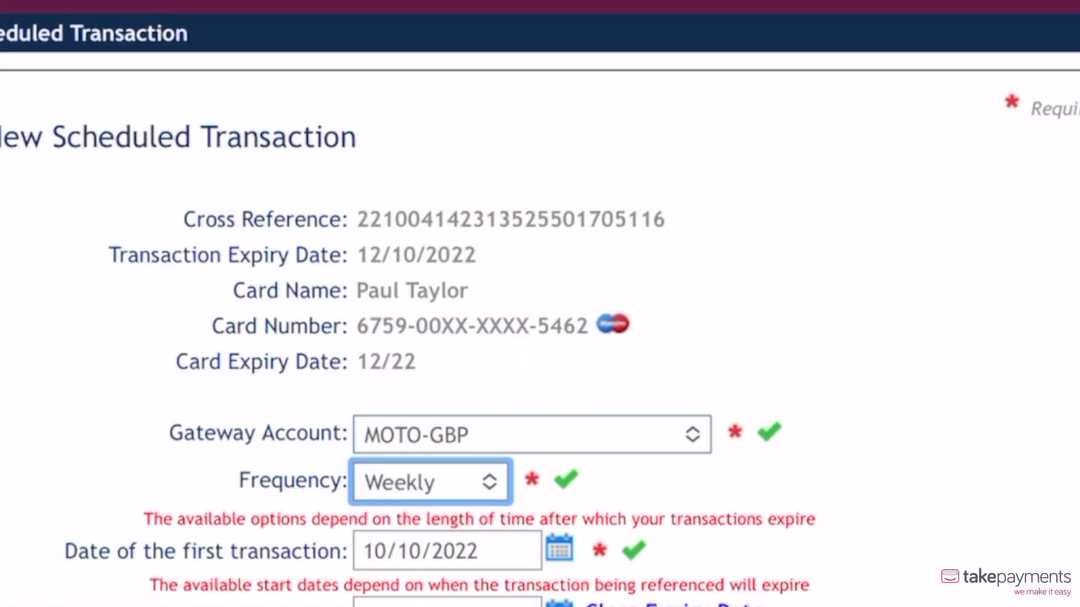
{"action": "left_click", "coordinate": [548, 325]}
{"action": "left_click", "coordinate": [538, 355]}
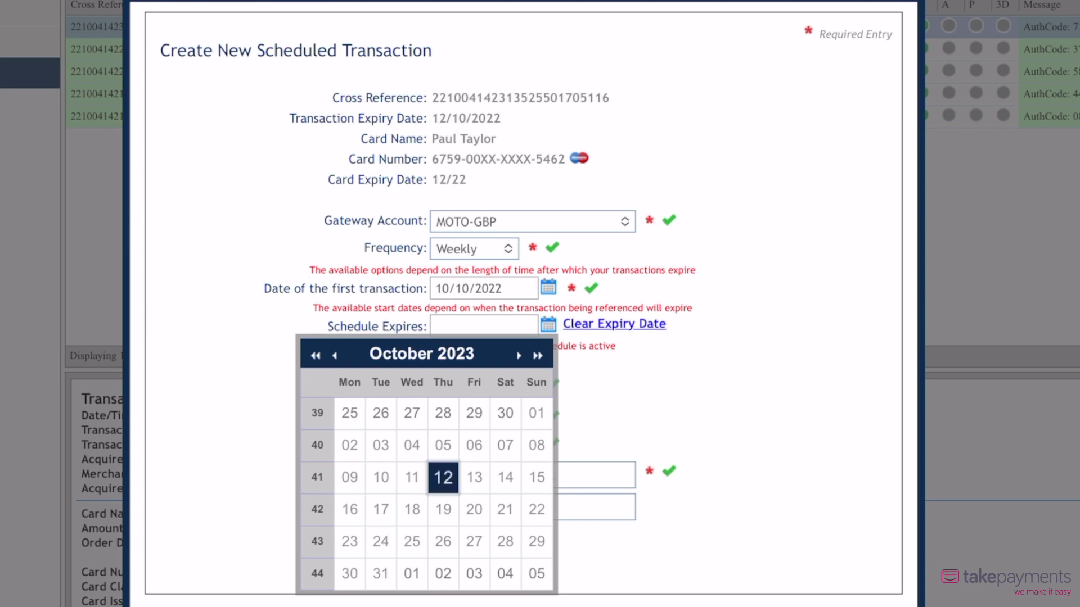
{"action": "left_click", "coordinate": [443, 478]}
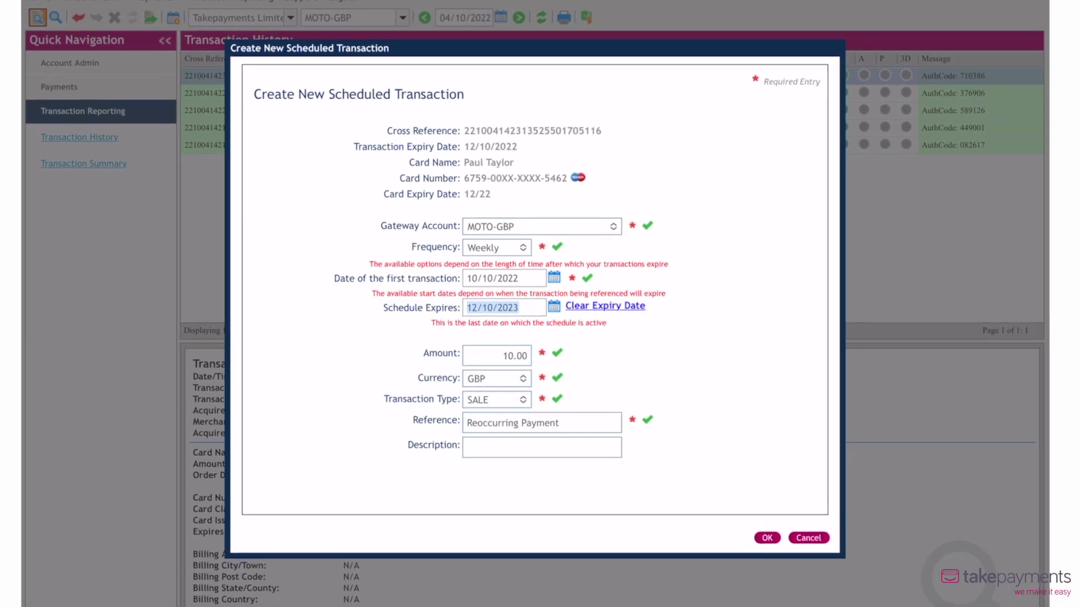
{"action": "left_click", "coordinate": [830, 606]}
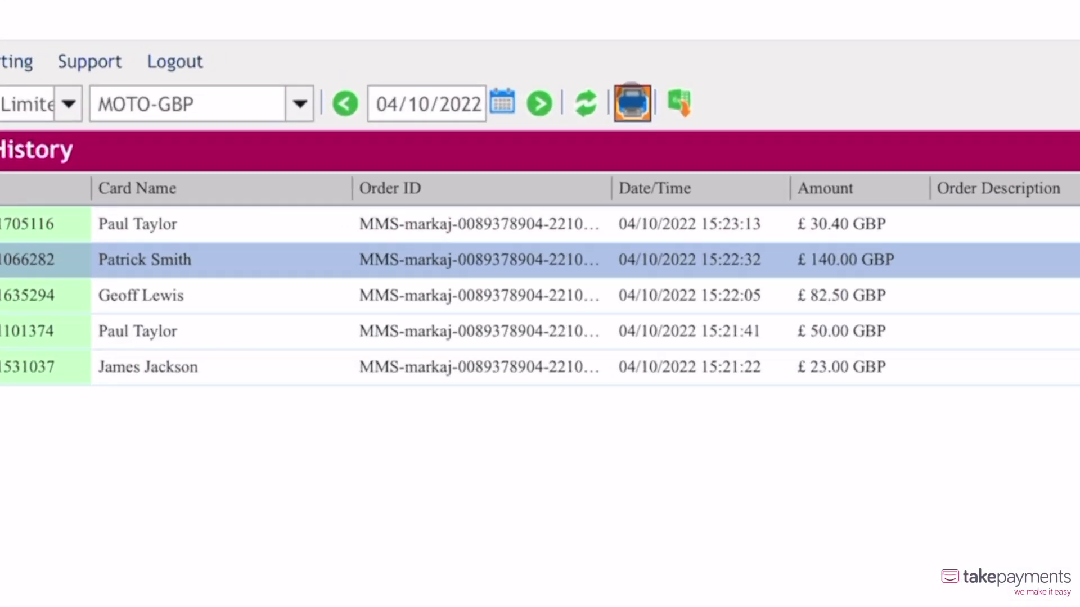
Print the payment receipt for the £140.00 sale of 04/10/2022.
{"action": "left_click", "coordinate": [632, 103]}
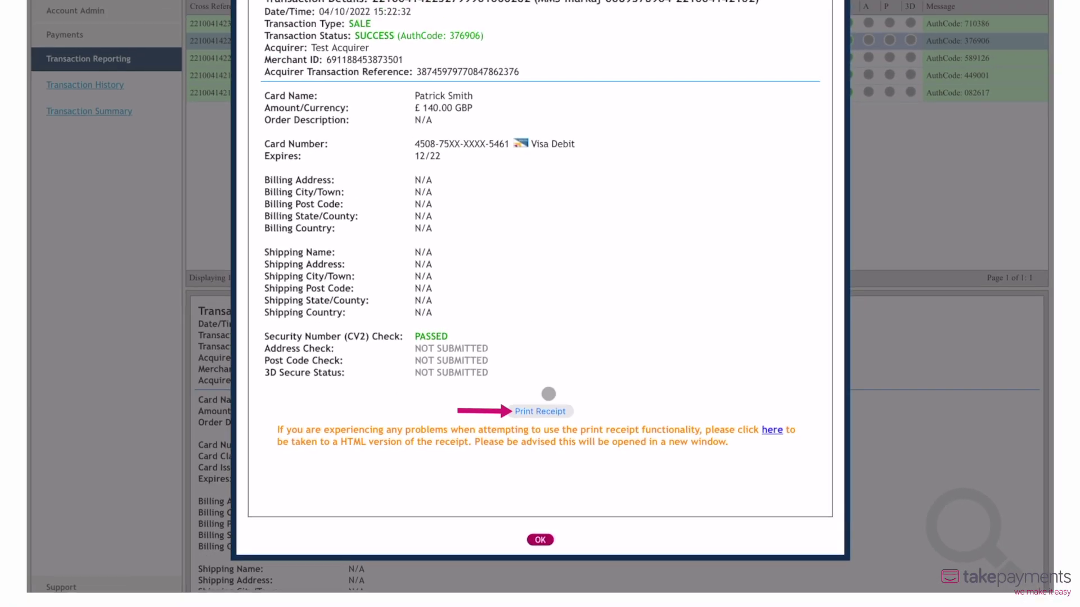
{"action": "left_click", "coordinate": [540, 390]}
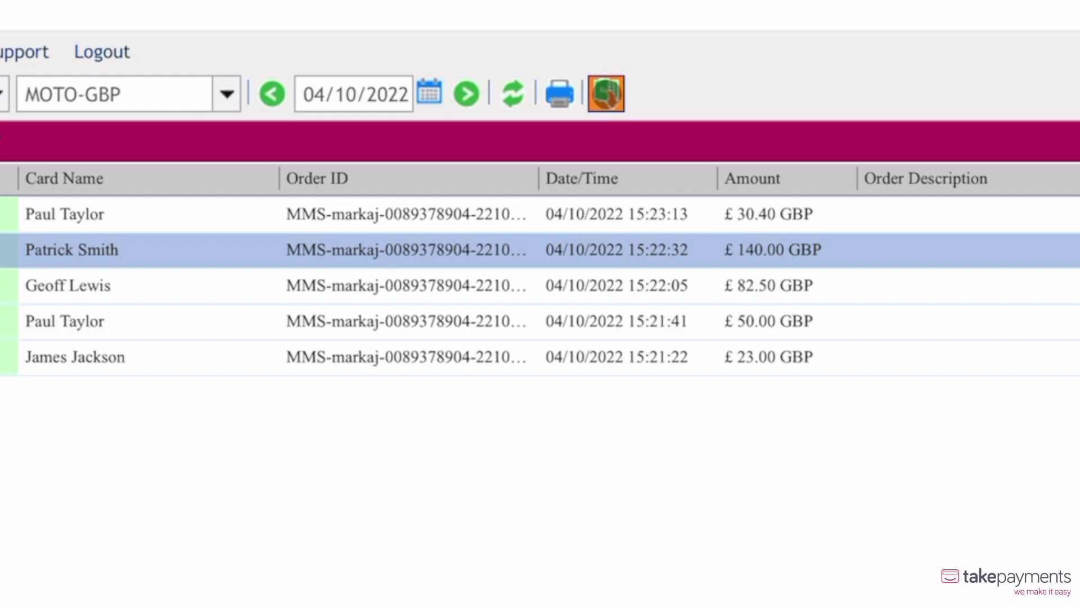
Export the transaction history as TransactionHistory.zip.
{"action": "left_click", "coordinate": [606, 94]}
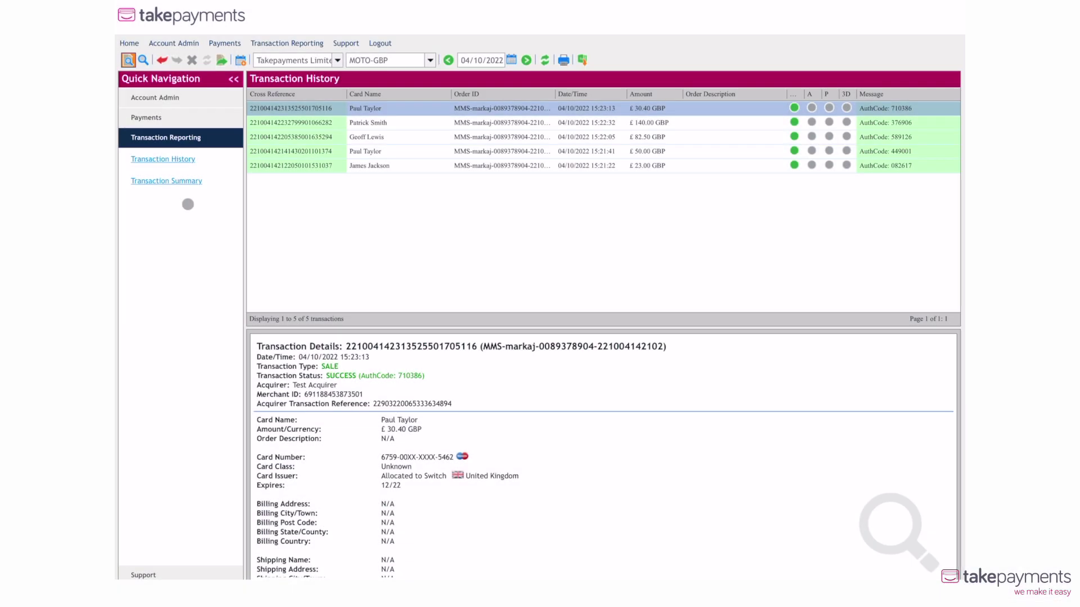
View the Transaction Summary for 30/09/2022 to 05/10/2022.
{"action": "left_click", "coordinate": [187, 184]}
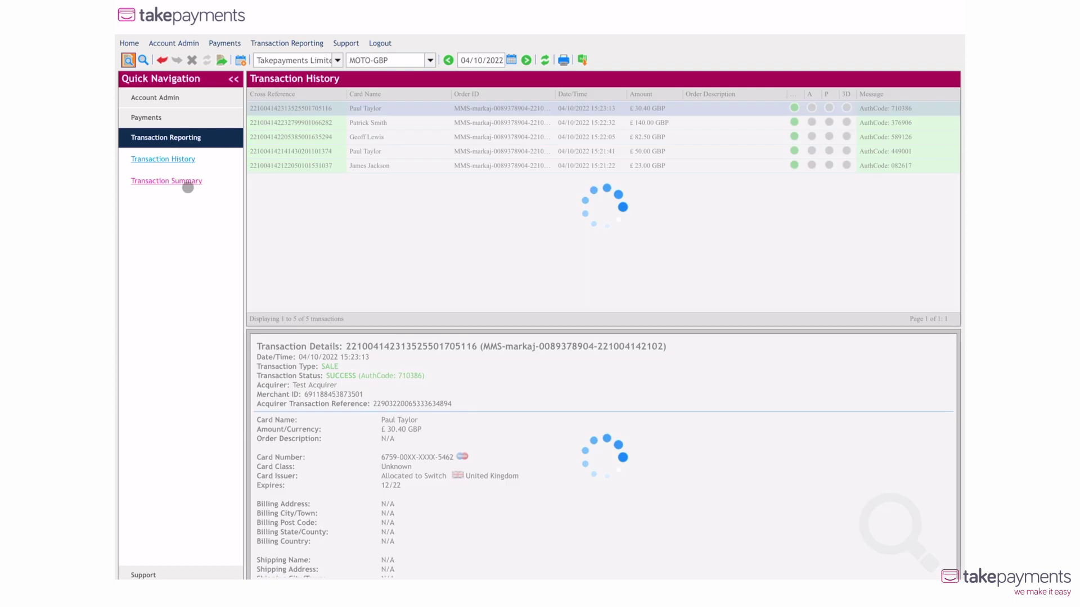